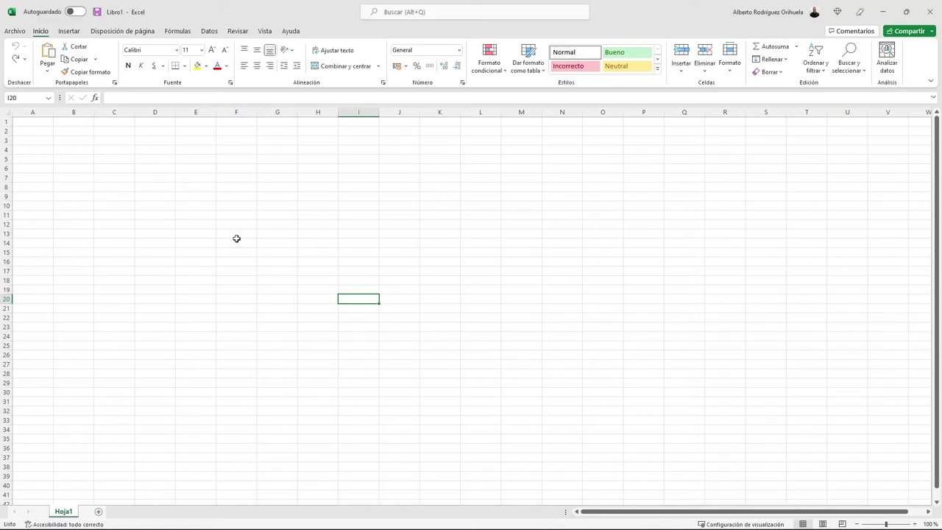
Step: Select cell D3, then open the Archivo backstage Home page with its templates and recent workbooks
left_click(165, 141)
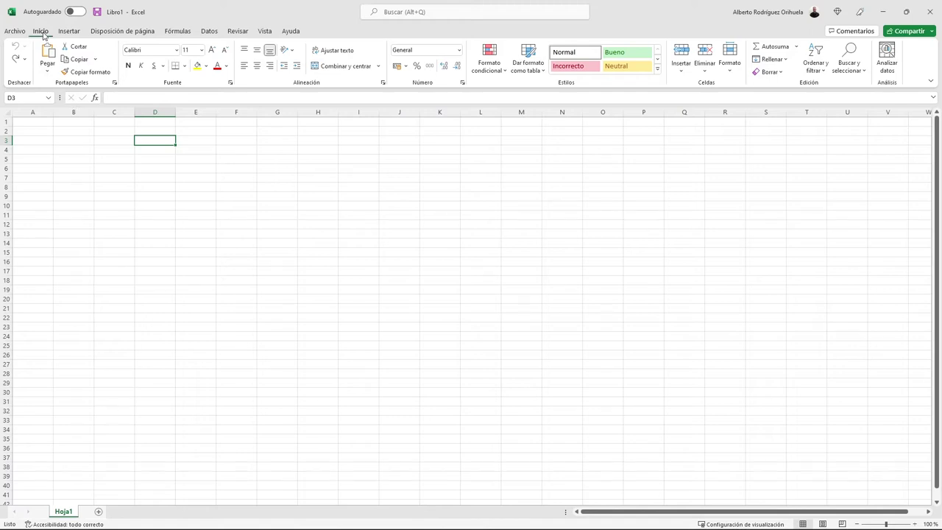
left_click(12, 34)
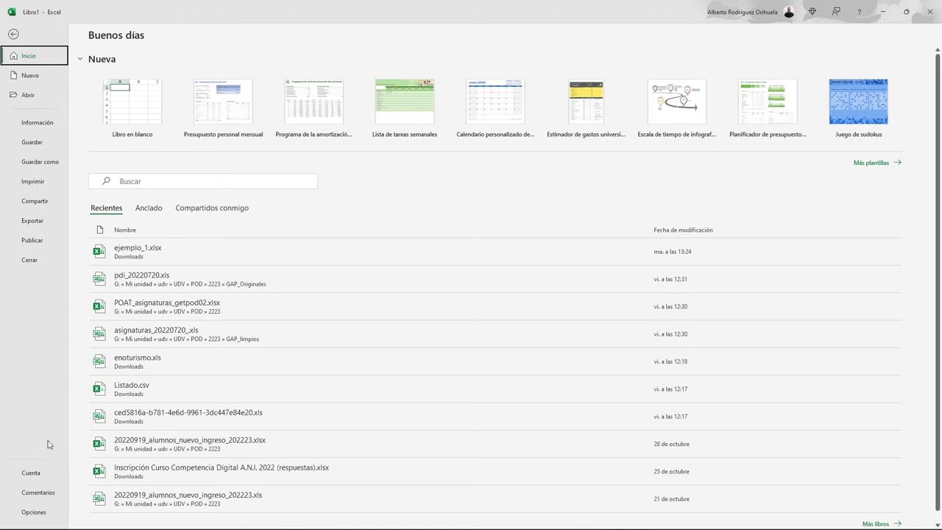
Step: Scroll through the General page of Opciones de Excel, then cancel the dialog
key("Escape")
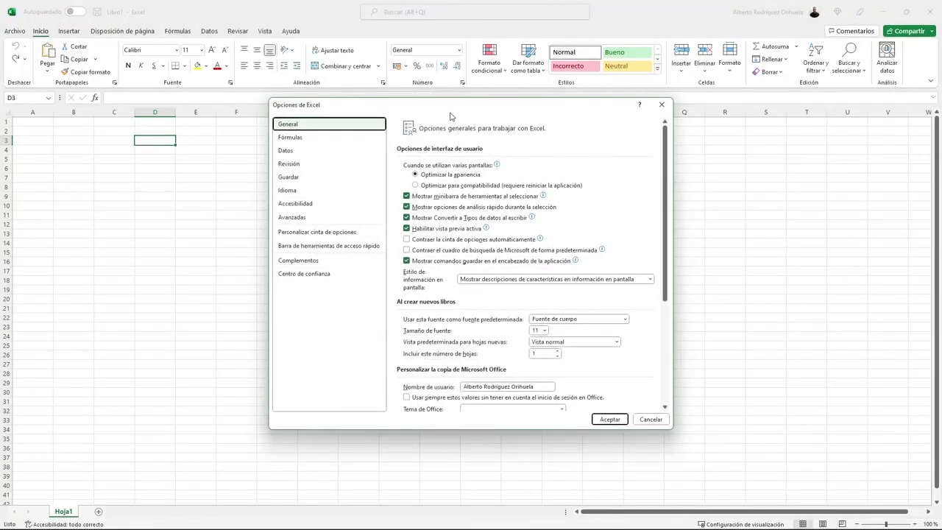
left_click_drag(438, 111, 434, 112)
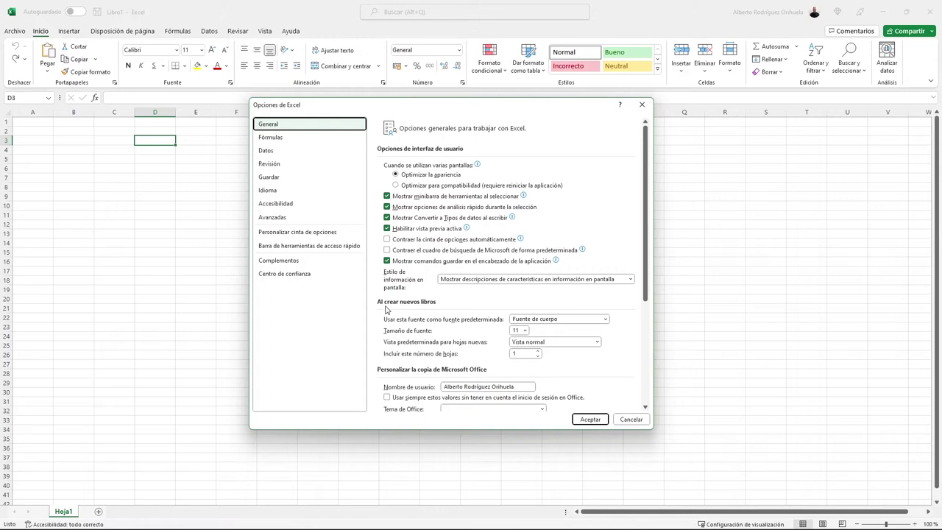
scroll(534, 319, "down", 1)
scroll(534, 319, "down", 2)
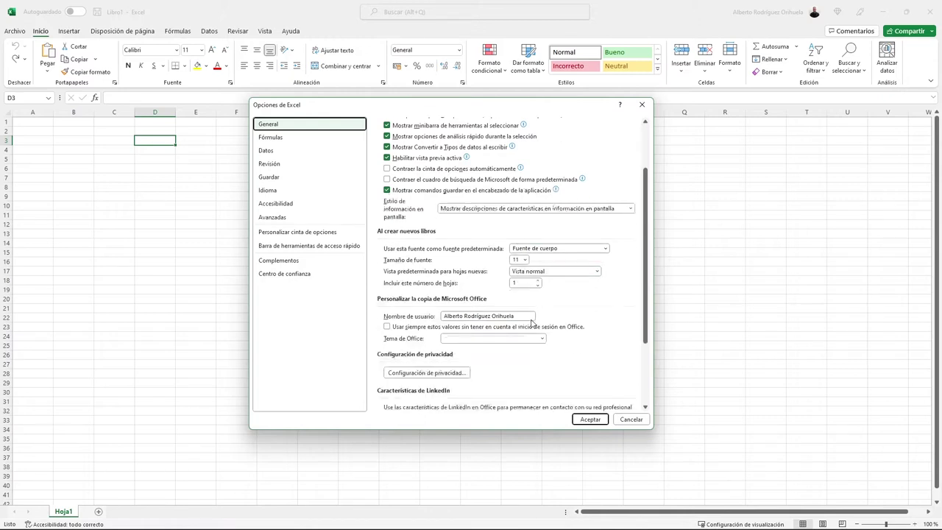
scroll(515, 315, "down", 3)
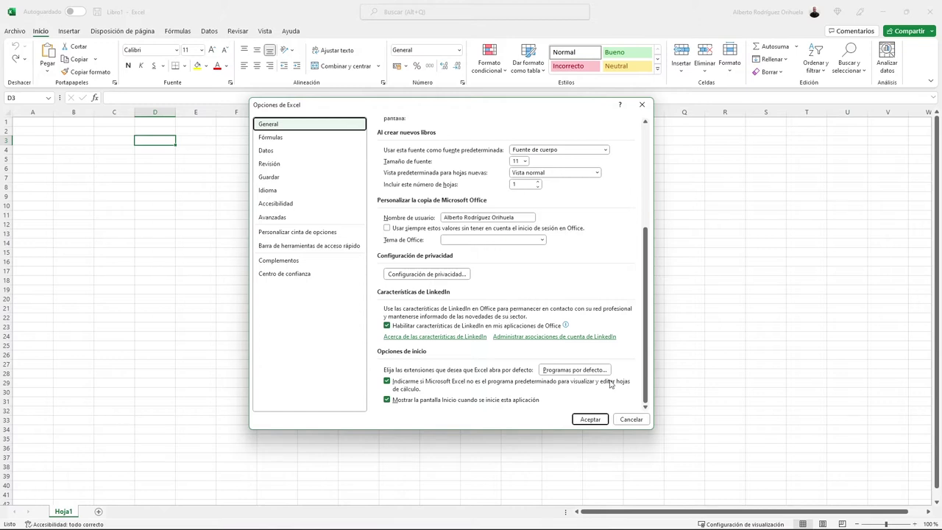
left_click(631, 419)
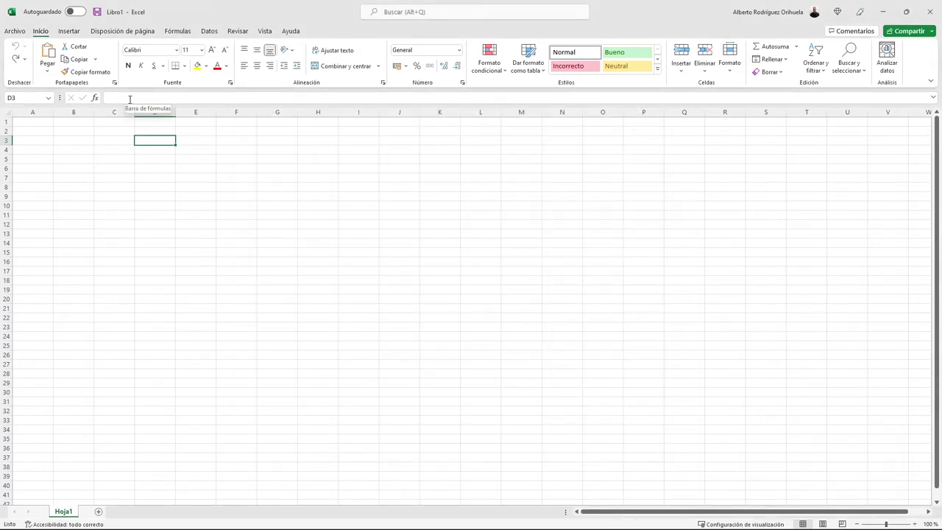
Step: Cycle through the Insertar, Disposición de página, Fórmulas, Datos, Vista and Inicio tabs, ending on Insertar
left_click(69, 31)
left_click(122, 31)
left_click(177, 31)
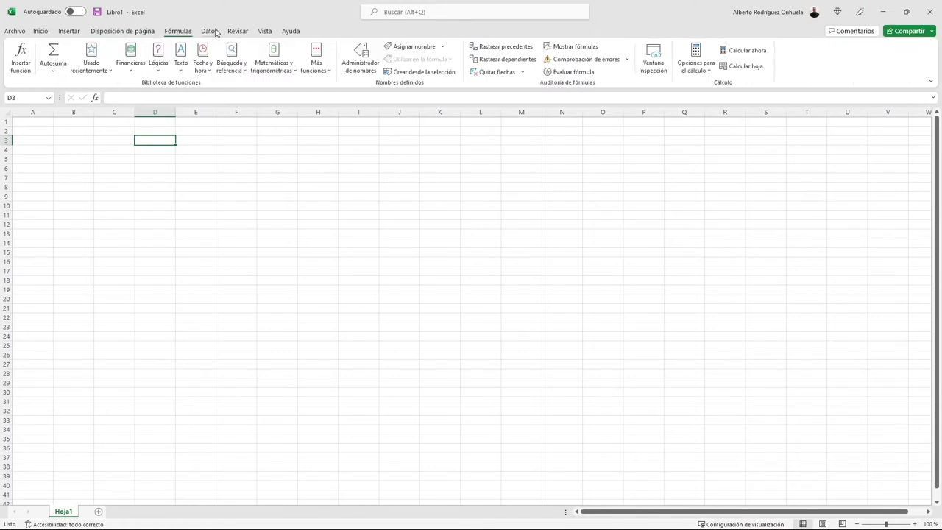
left_click(209, 31)
left_click(264, 31)
left_click(40, 32)
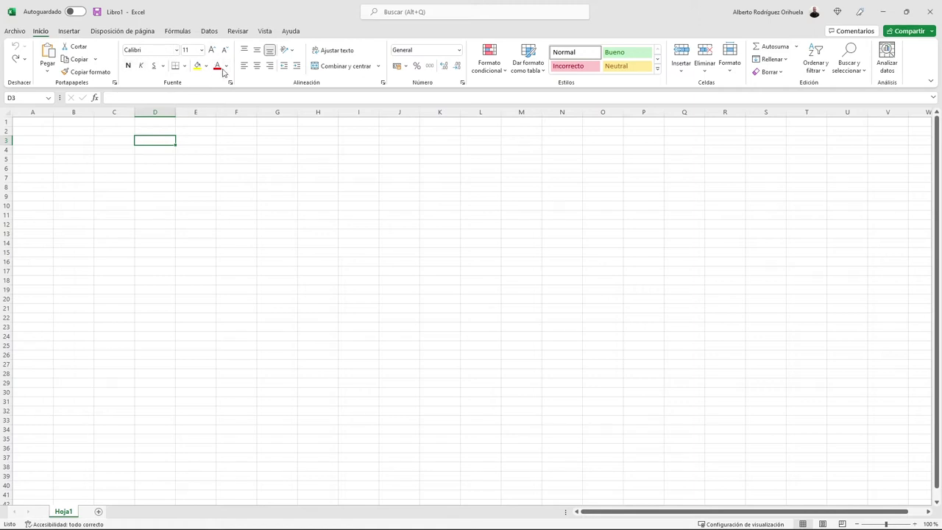
left_click(176, 29)
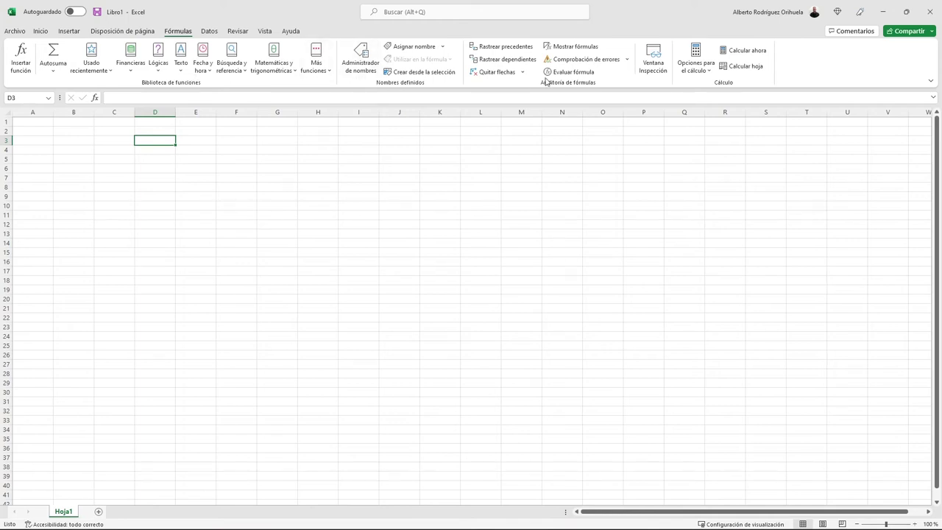
left_click(40, 31)
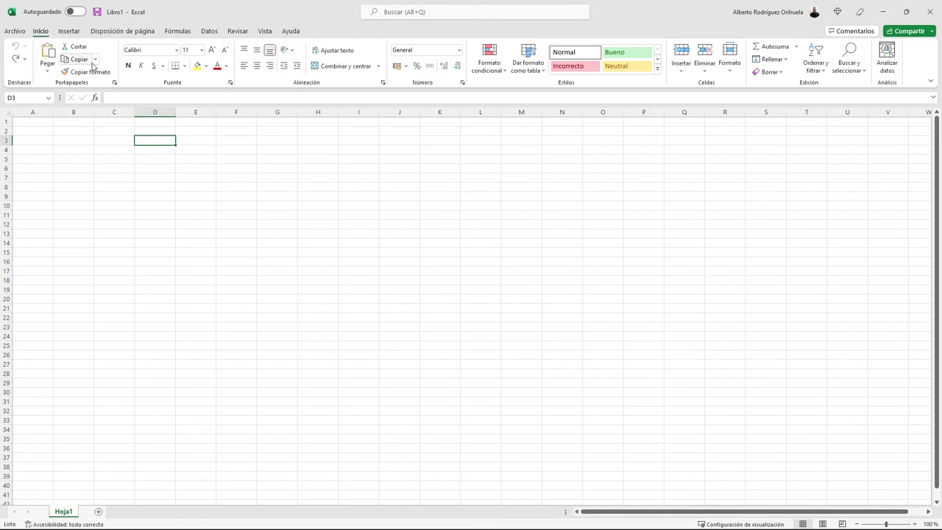
left_click(173, 32)
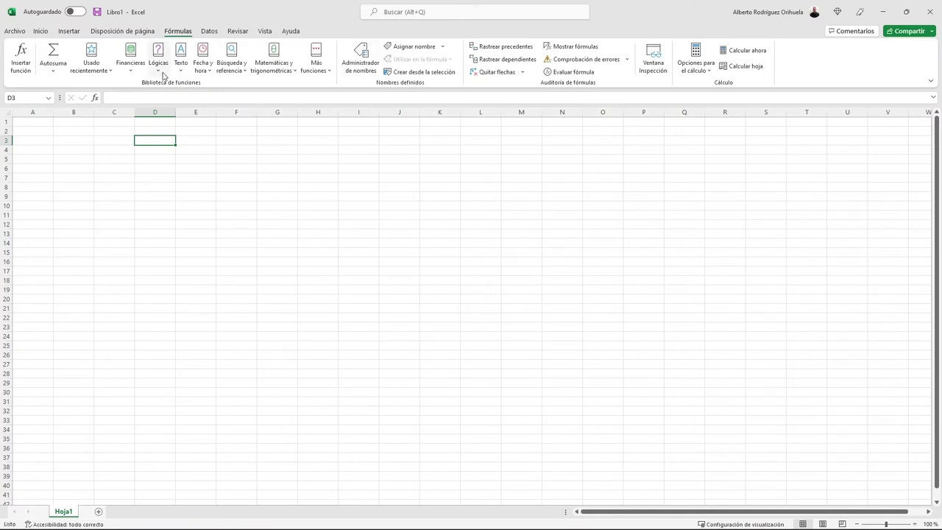
left_click(69, 31)
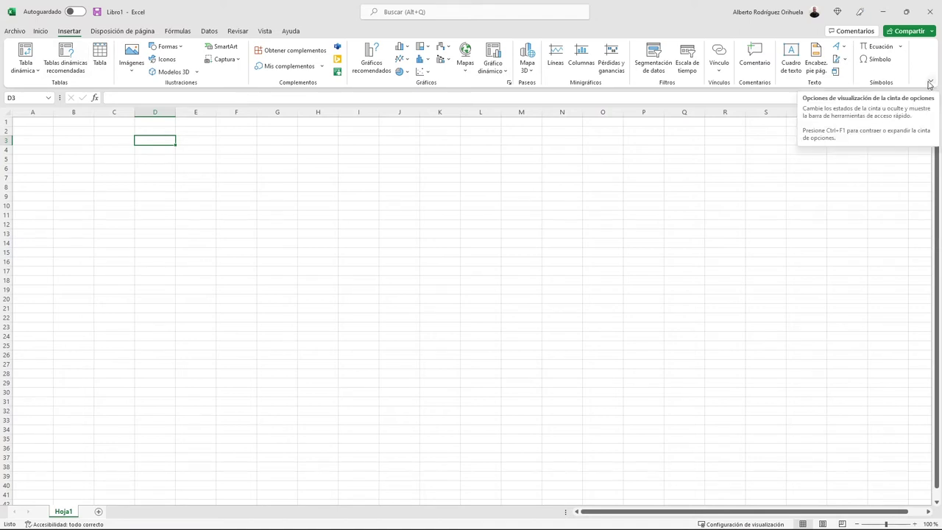
Step: View the Disposición de página commands and the ribbon display options menu, then return to Inicio
left_click(147, 33)
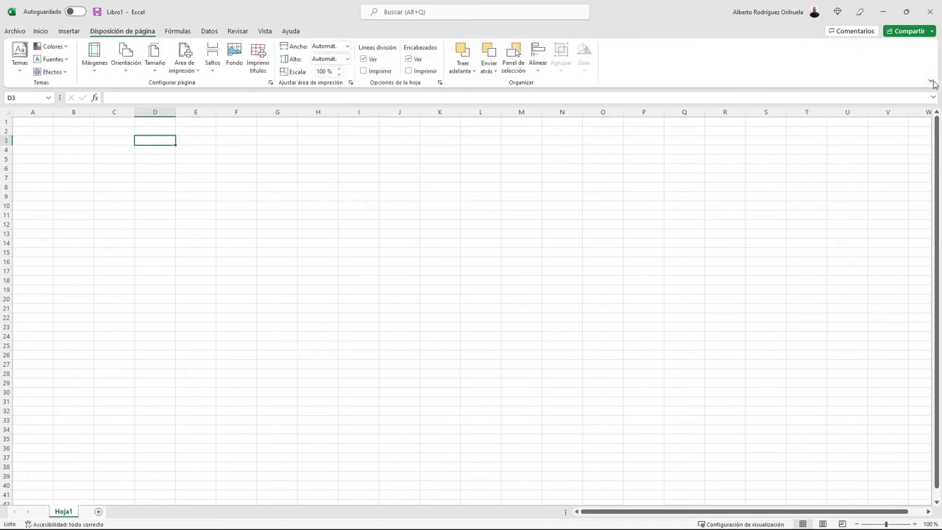
left_click(931, 80)
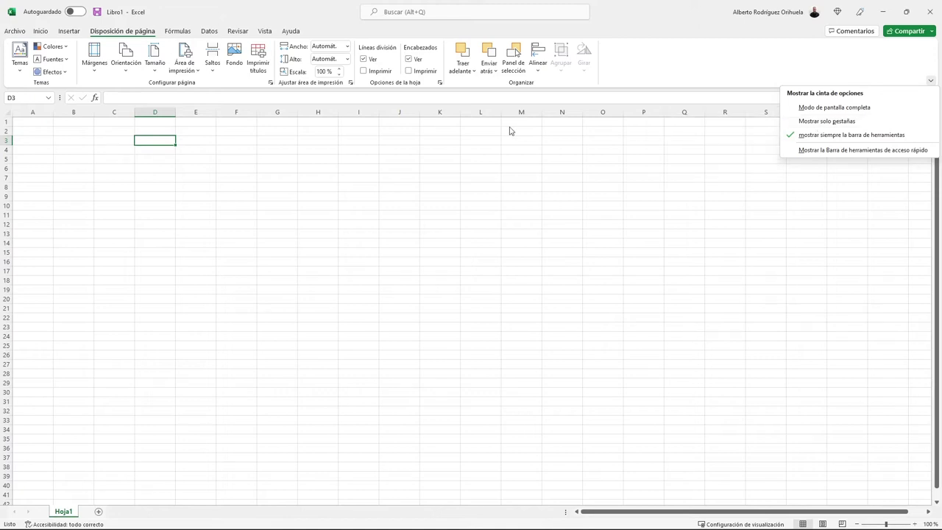
left_click(640, 70)
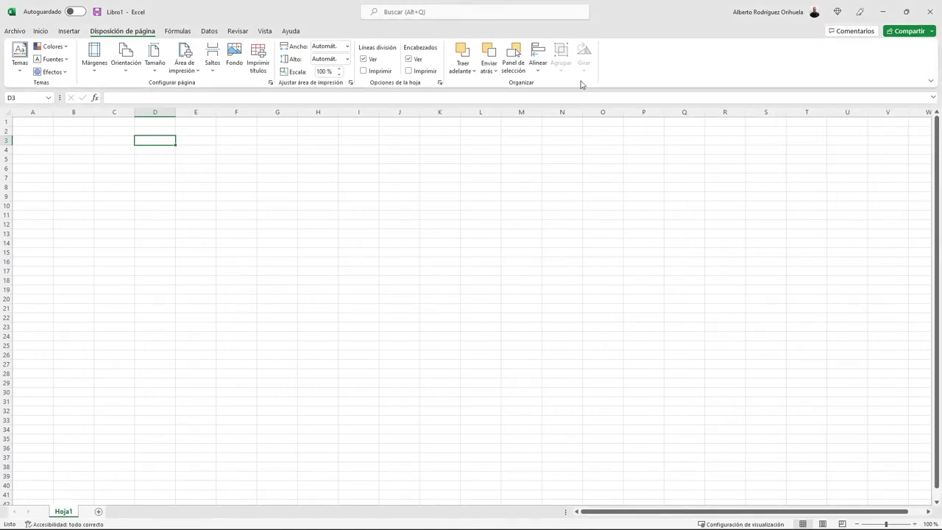
left_click(42, 34)
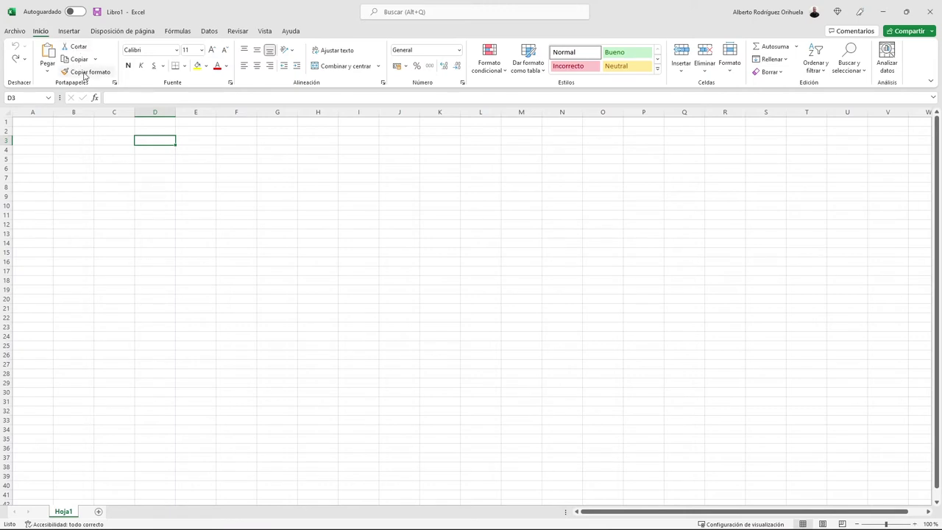
Step: Enter 'dfdfgdfg' in cells C17 and F11
left_click(81, 254)
left_click(103, 270)
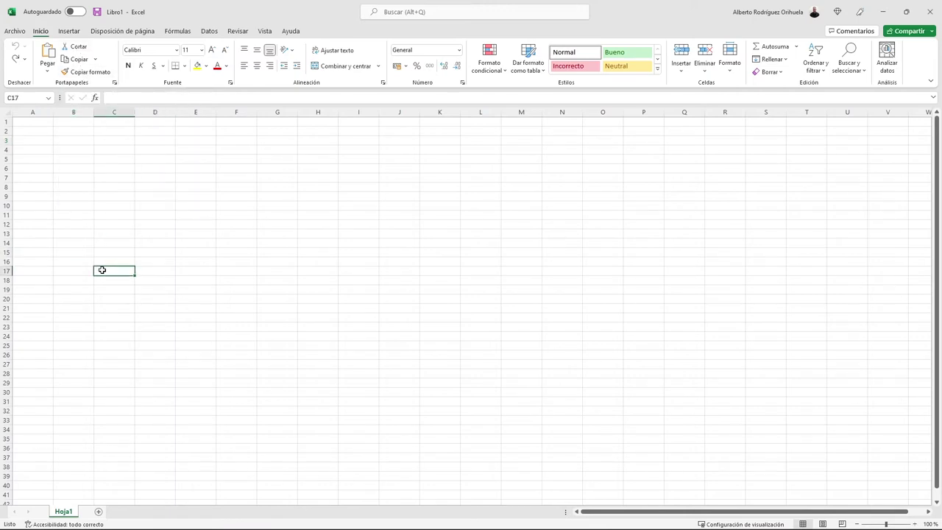
type("dfdfgdfg")
left_click(252, 213)
type("dfdf")
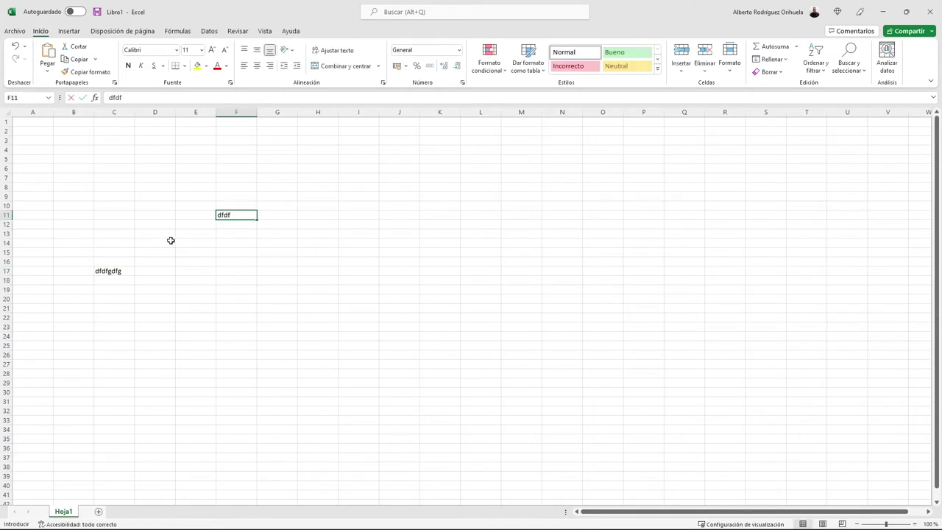
type("gdfg")
Step: Make C17 bold dark red and copy its formatting onto F11 with Copiar formato
left_click(117, 270)
left_click(218, 65)
left_click(130, 223)
left_click(230, 214)
left_click(139, 197)
left_click(119, 269)
left_click(87, 71)
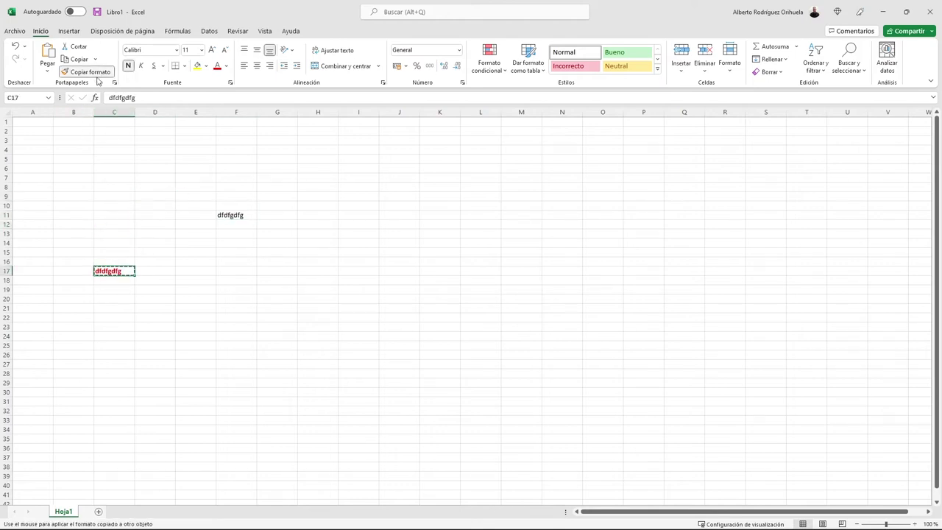
left_click(241, 216)
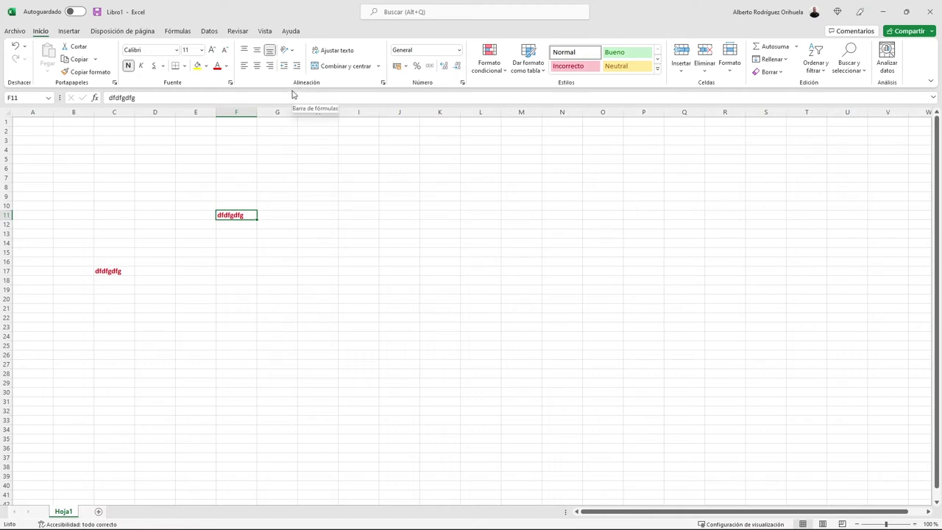
Step: Enter 'dfsdfdfsfdsfsdffdsdsf' in cell H14
left_click(330, 246)
type("dfsdfd")
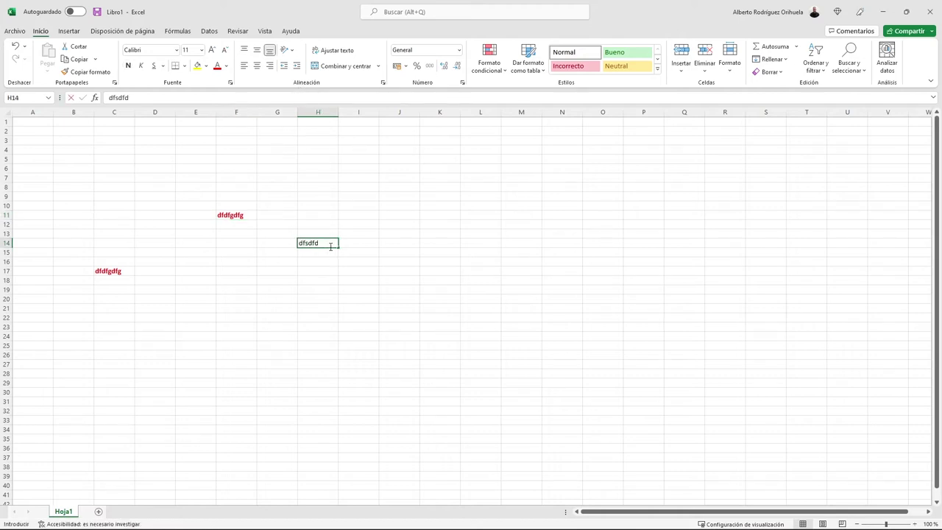
type("fsfdsfsdffdsdsf")
left_click(353, 197)
Step: Toggle Wrap Text on and off repeatedly for cell H14
left_click(311, 242)
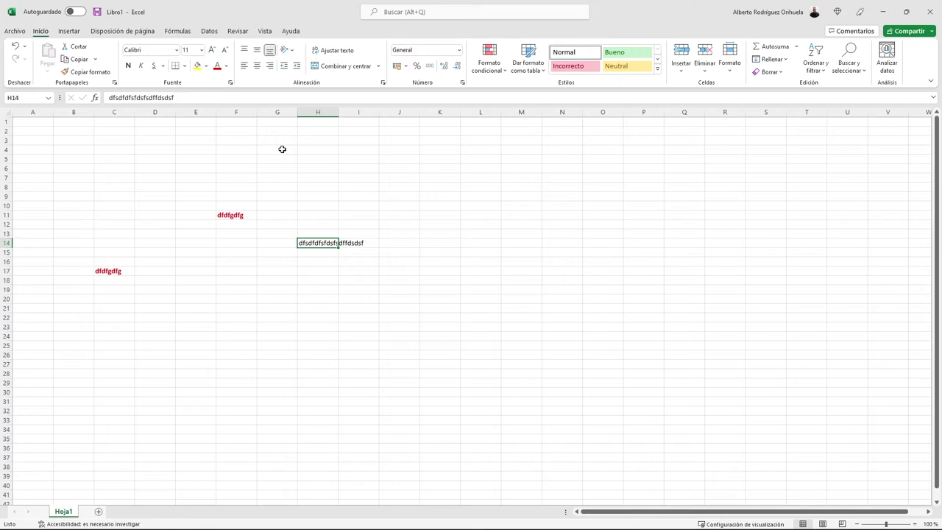
left_click(340, 51)
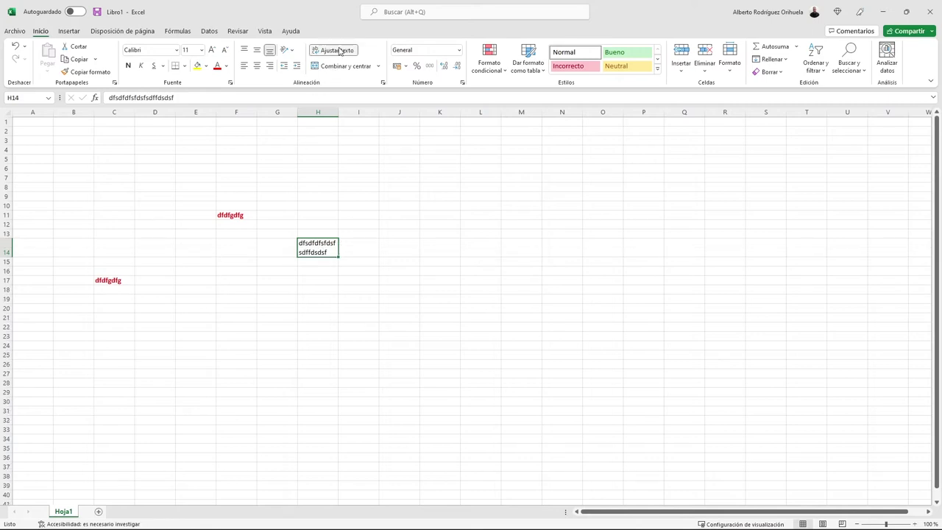
left_click(340, 51)
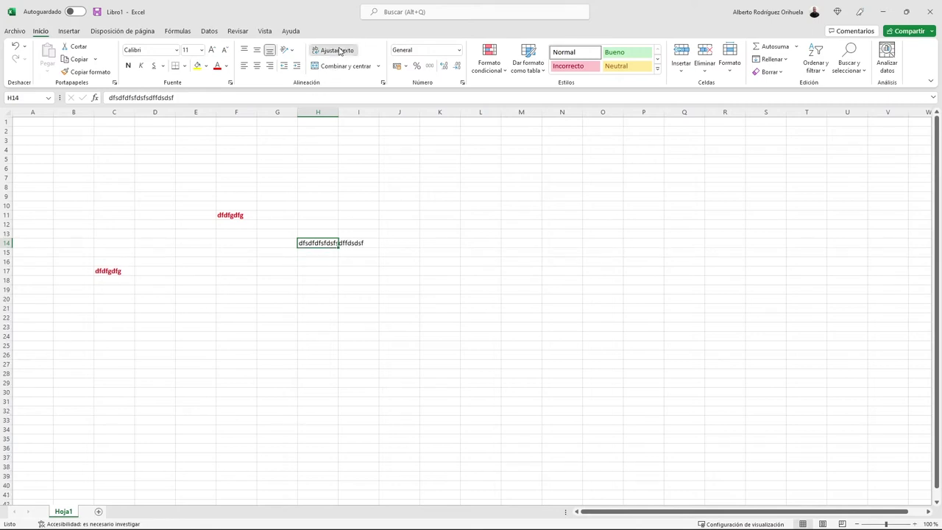
left_click(340, 50)
left_click(340, 51)
left_click(340, 51)
Step: Merge and centre cells H14 and I14
left_click_drag(350, 241, 333, 246)
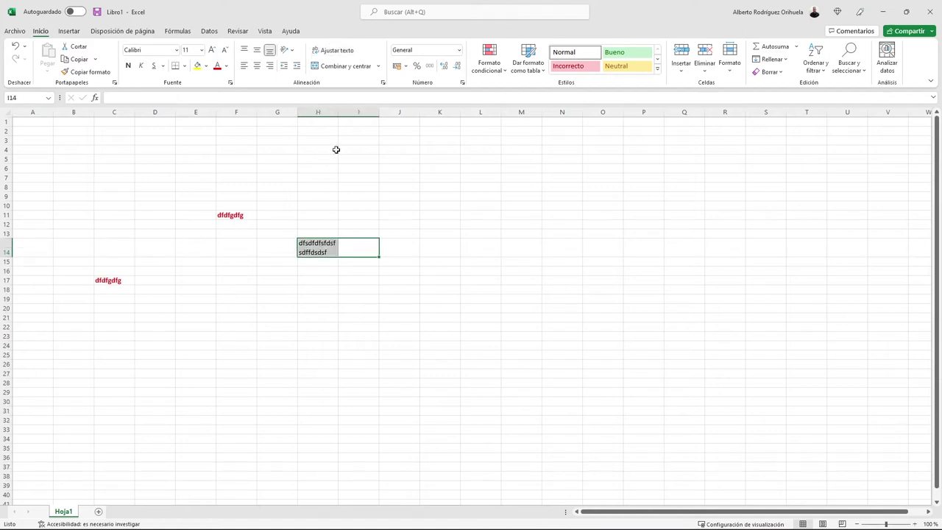
left_click(342, 66)
left_click(326, 269)
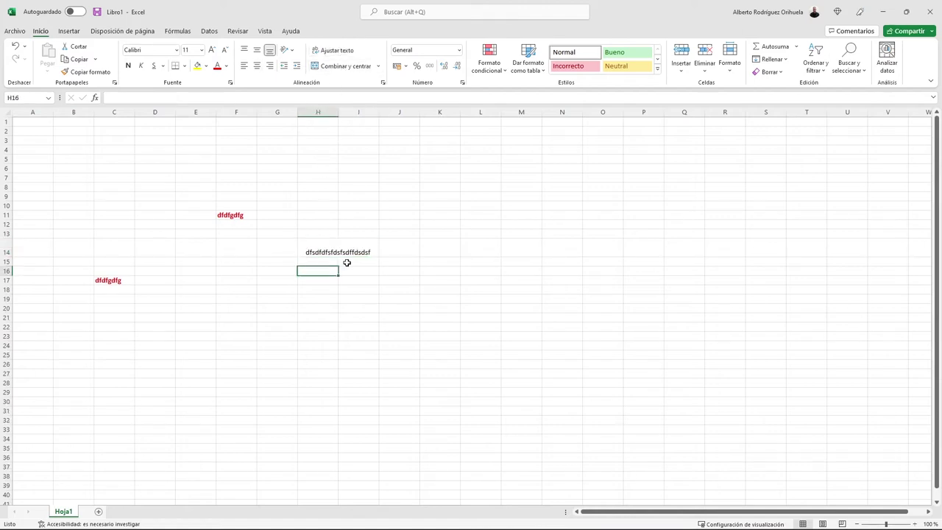
left_click(326, 248)
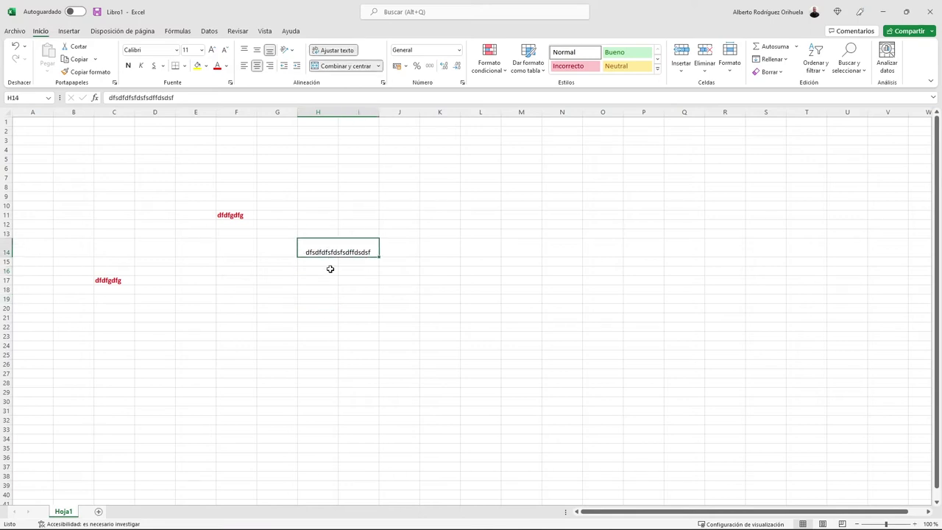
left_click(357, 286)
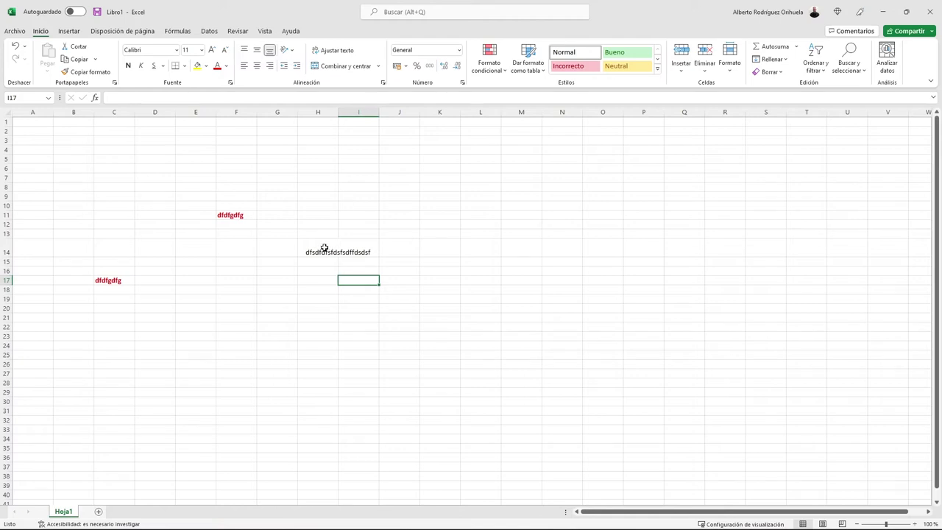
Step: Turn off wrapping for the H14 text and widen column H until it fits on one line
left_click_drag(324, 245, 361, 250)
left_click(332, 50)
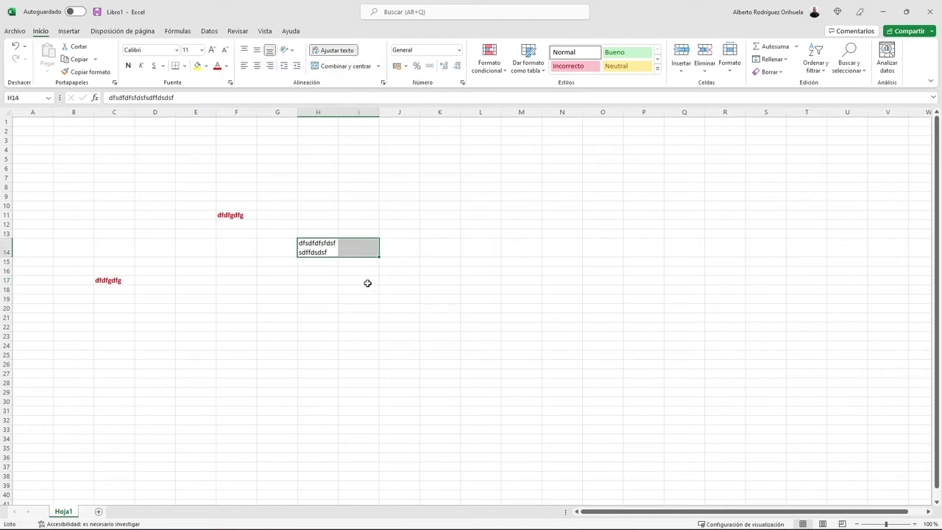
double_click(334, 49)
left_click(334, 49)
left_click(359, 250)
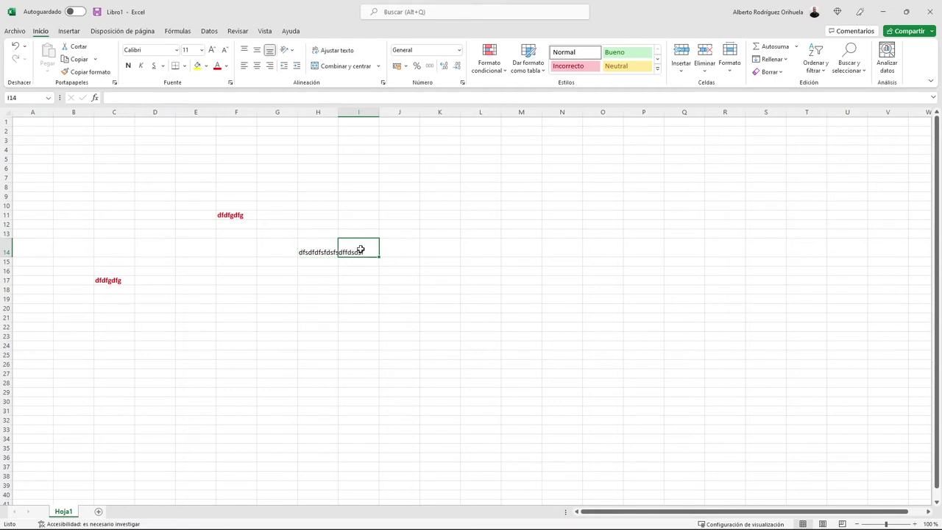
left_click(310, 250)
left_click(359, 252)
left_click(321, 254)
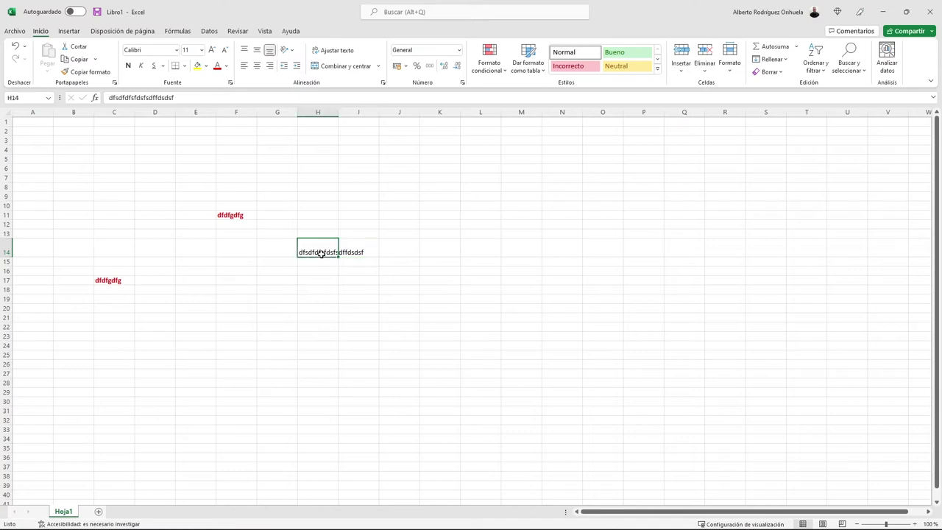
left_click_drag(338, 114, 408, 117)
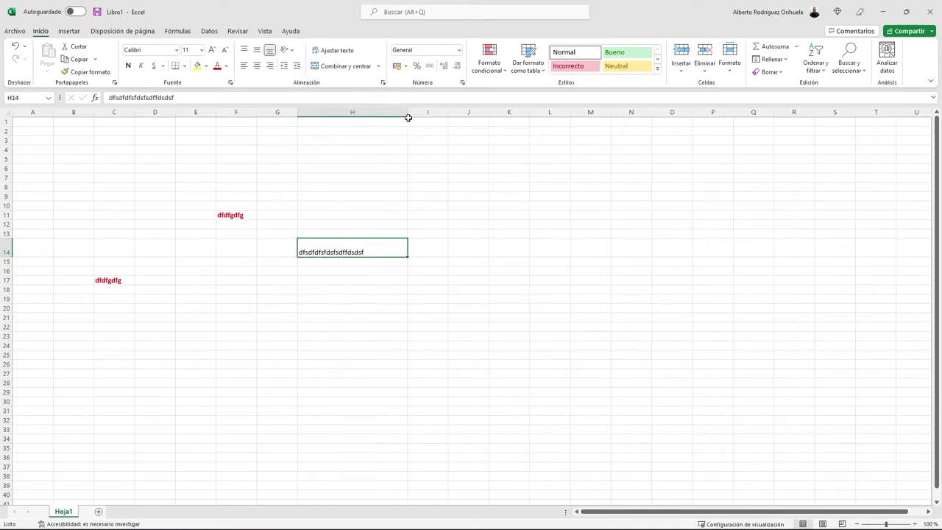
left_click(334, 346)
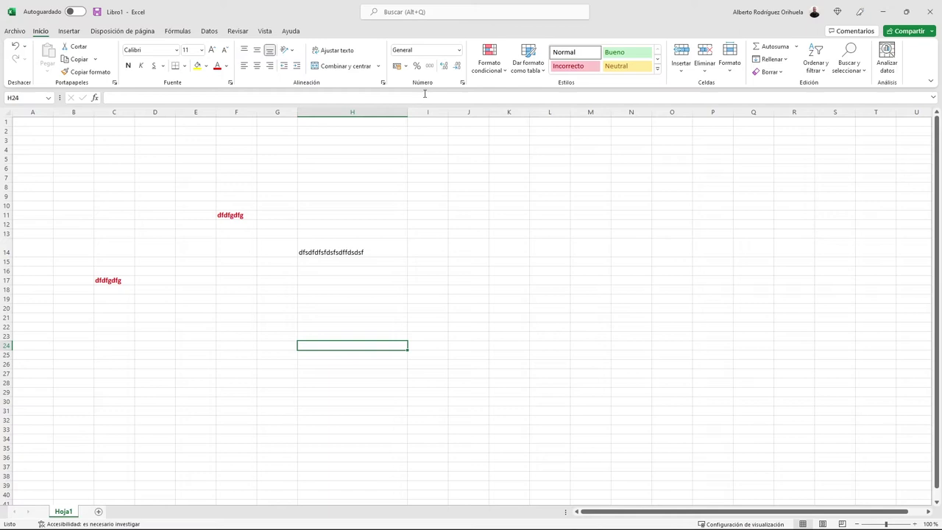
left_click(500, 70)
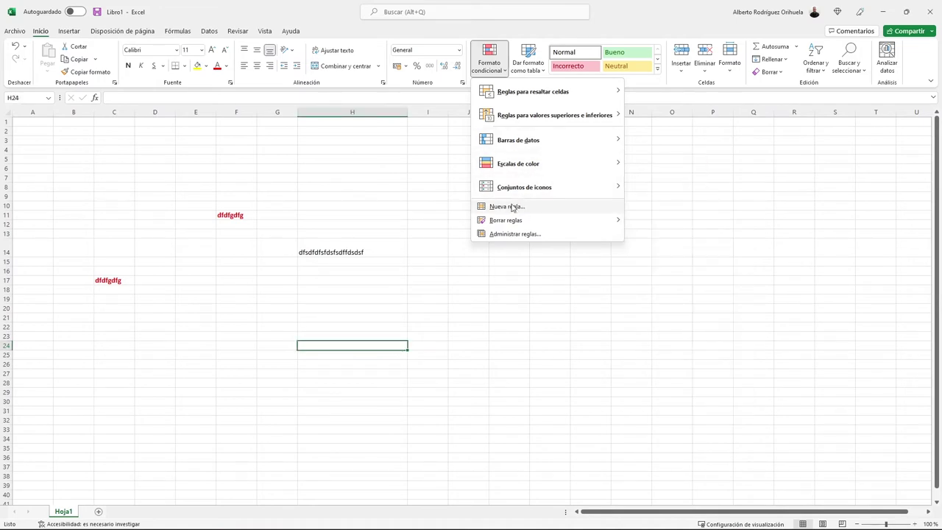
left_click(528, 65)
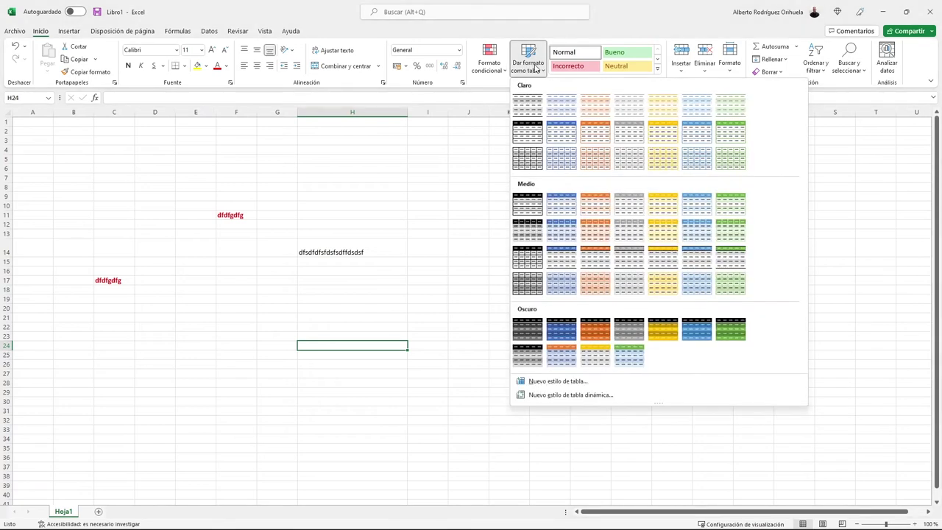
left_click(624, 34)
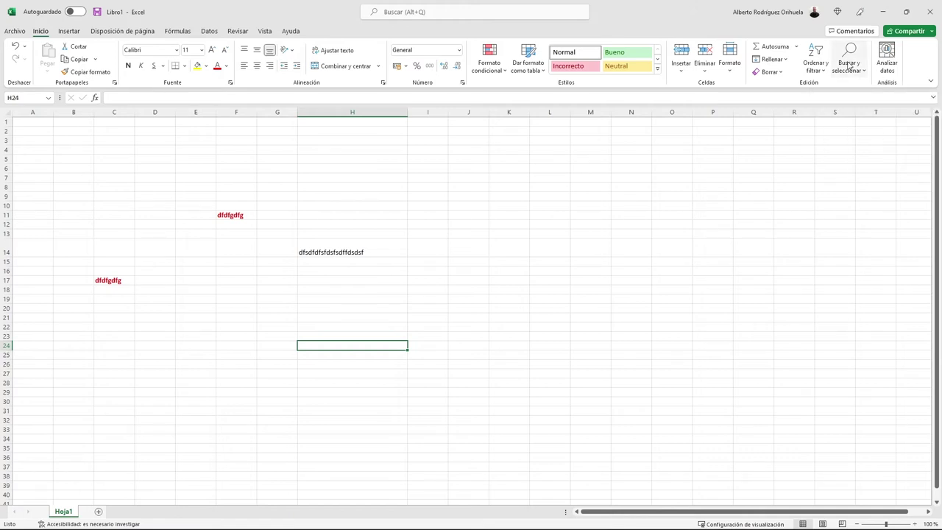
Step: Open the Find and Replace dialog from Buscar y seleccionar and move it out of the way
left_click(849, 60)
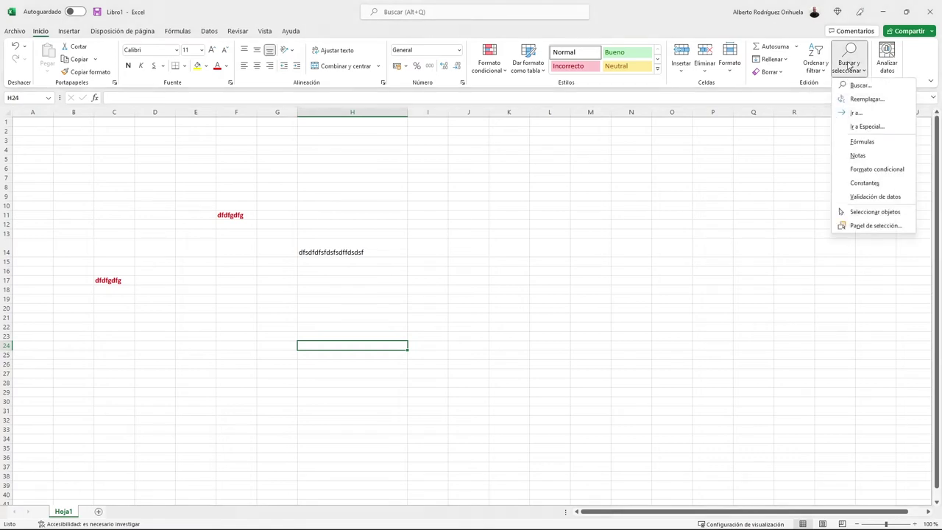
left_click(856, 100)
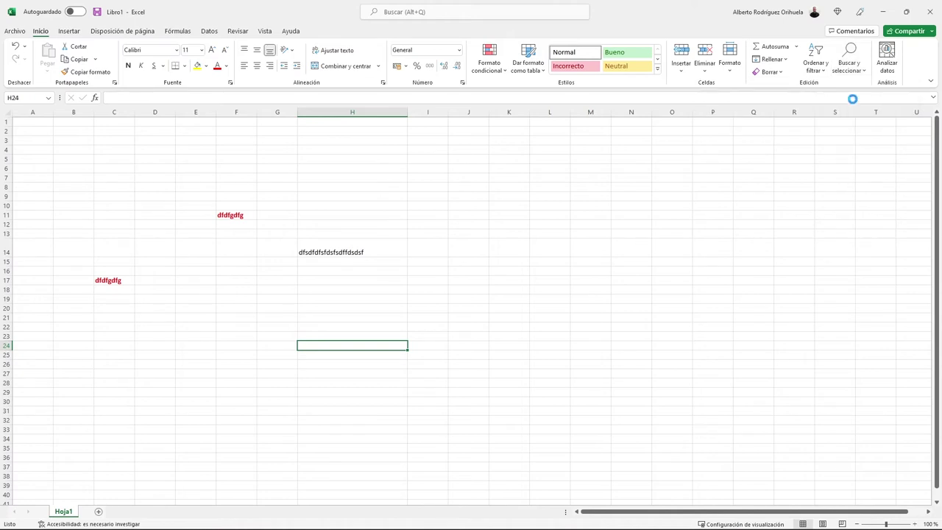
left_click_drag(406, 321, 431, 238)
left_click(341, 251)
left_click(374, 250)
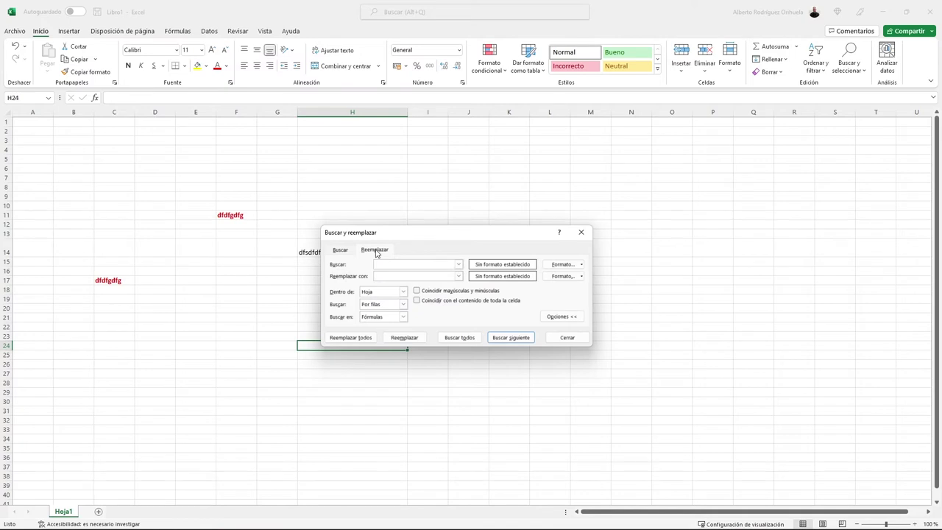
left_click(341, 251)
left_click_drag(401, 236, 445, 140)
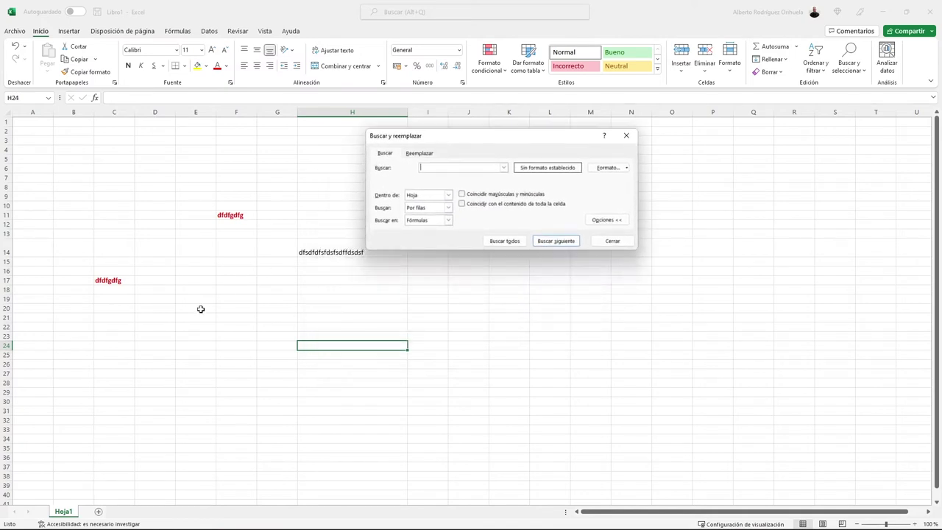
Step: Type 'mayo' in D20, replace it with 5 via Replace All, then close the dialog
left_click(155, 308)
type("mayo")
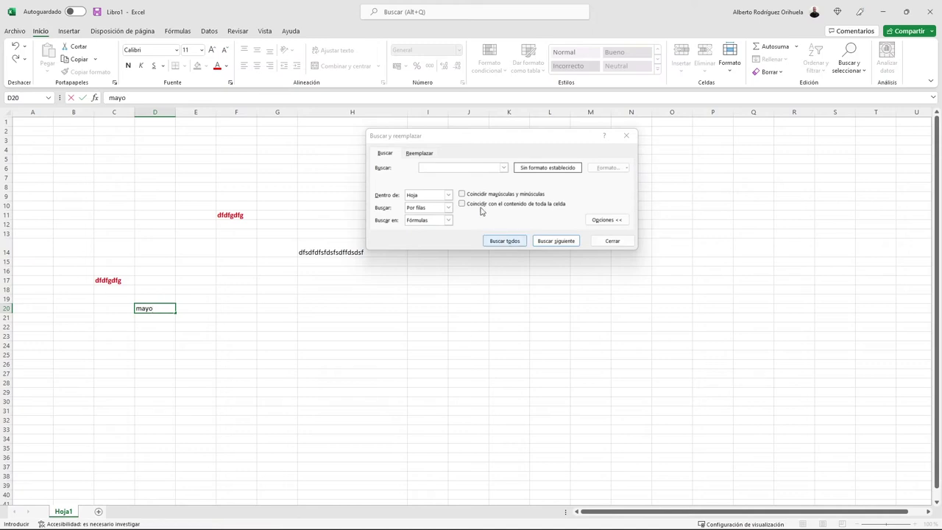
left_click(419, 153)
type("mayo")
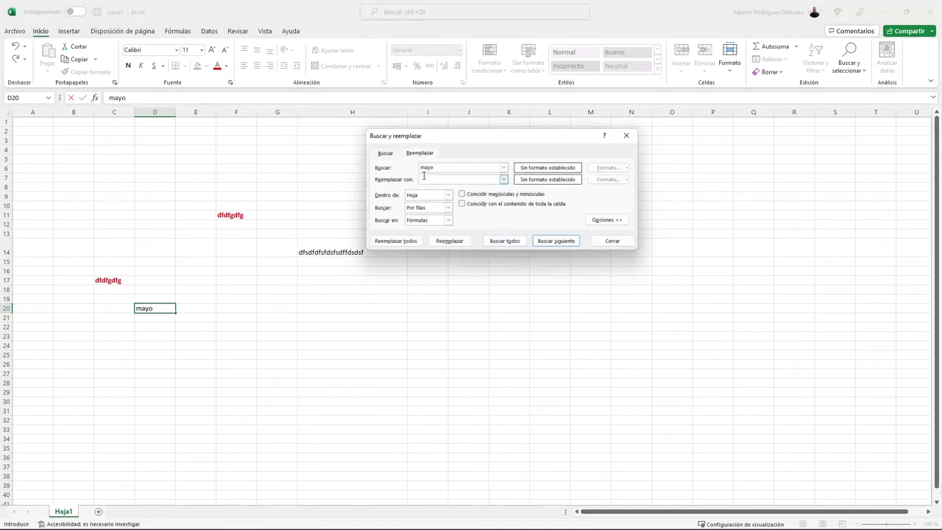
left_click(423, 180)
type("5")
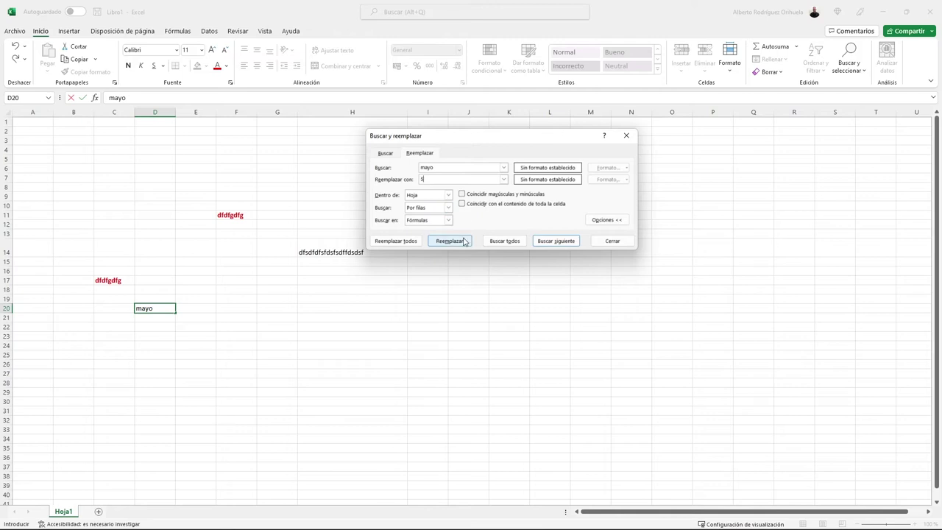
left_click(408, 241)
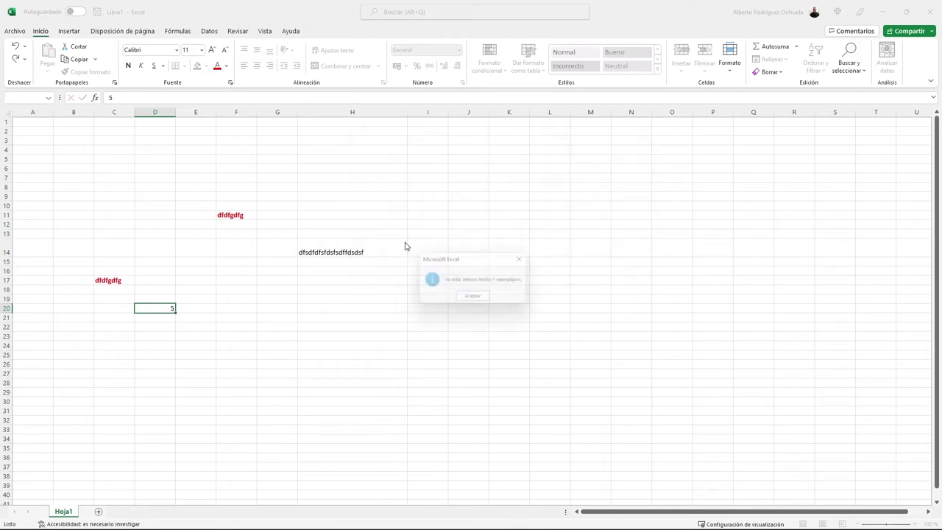
left_click(474, 298)
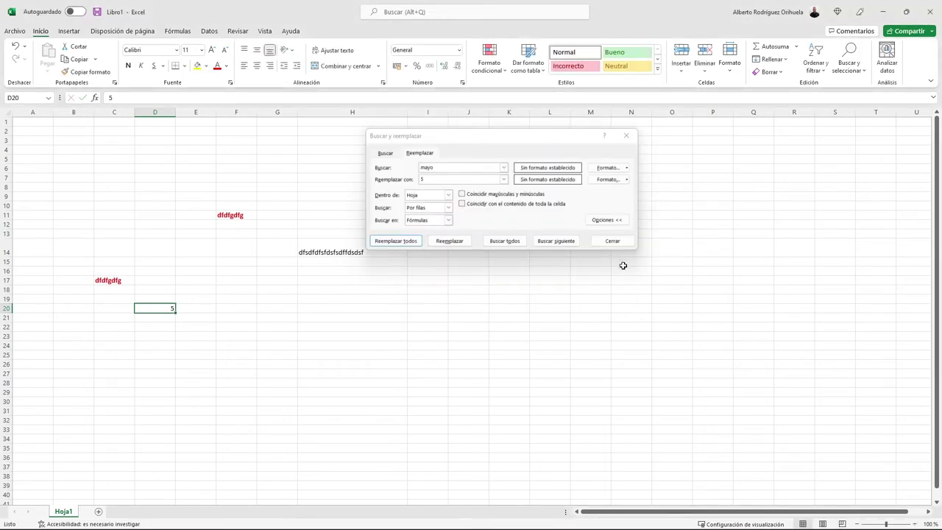
left_click(616, 246)
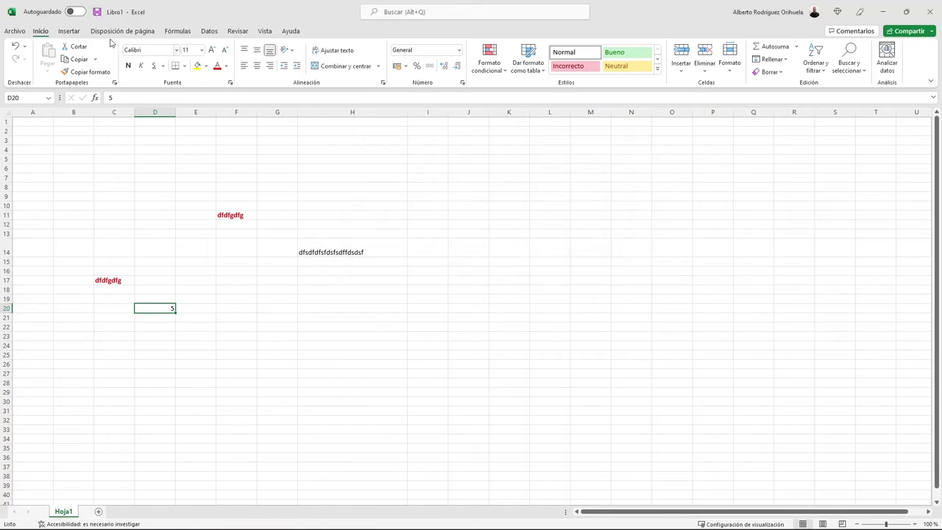
left_click(78, 33)
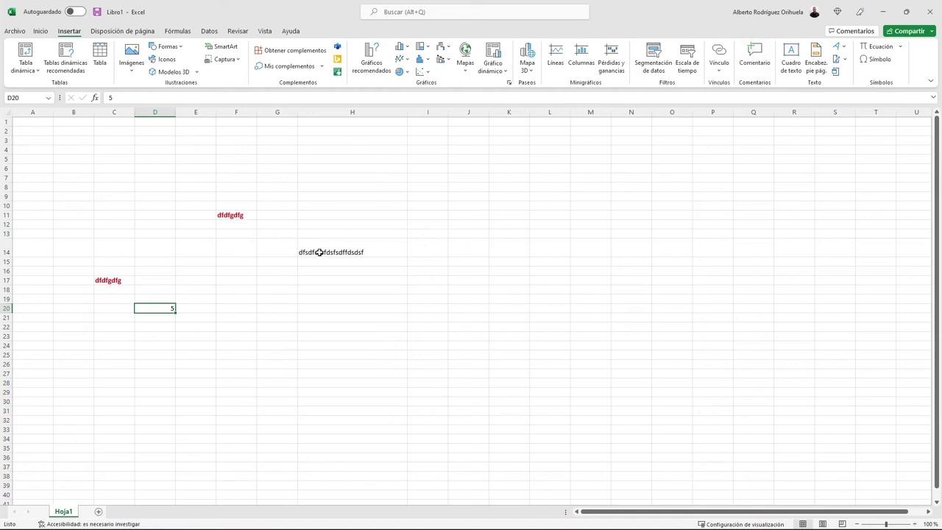
Step: Post the comment 'Revisar con grupo' on cell F11, then click away to close the comment card
left_click(248, 214)
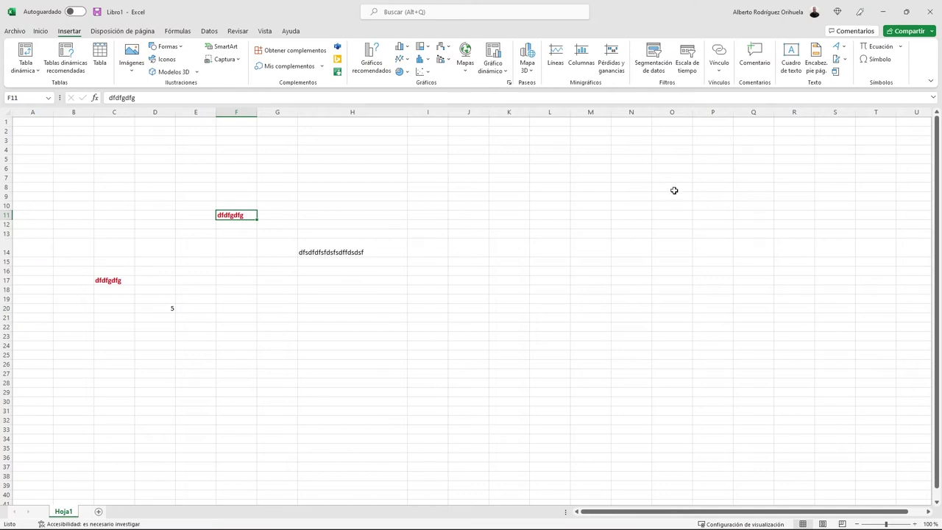
left_click(761, 64)
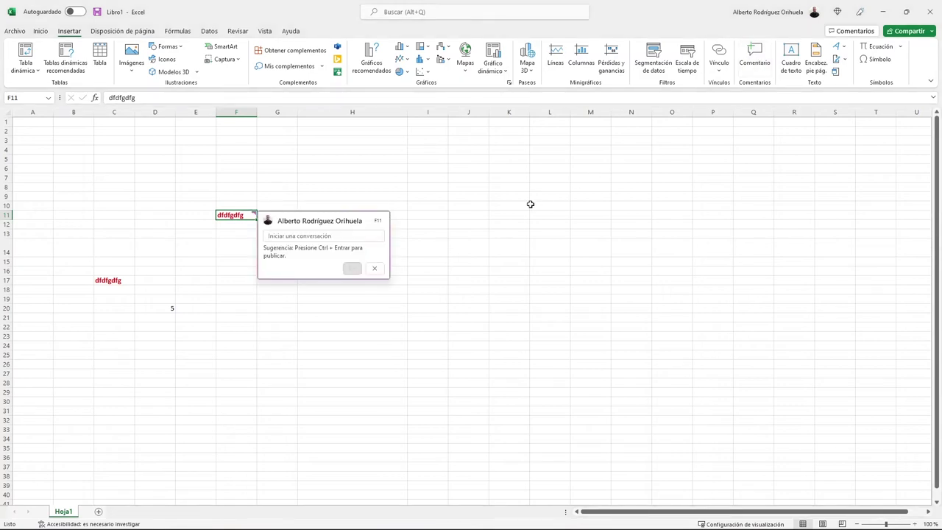
type("rev")
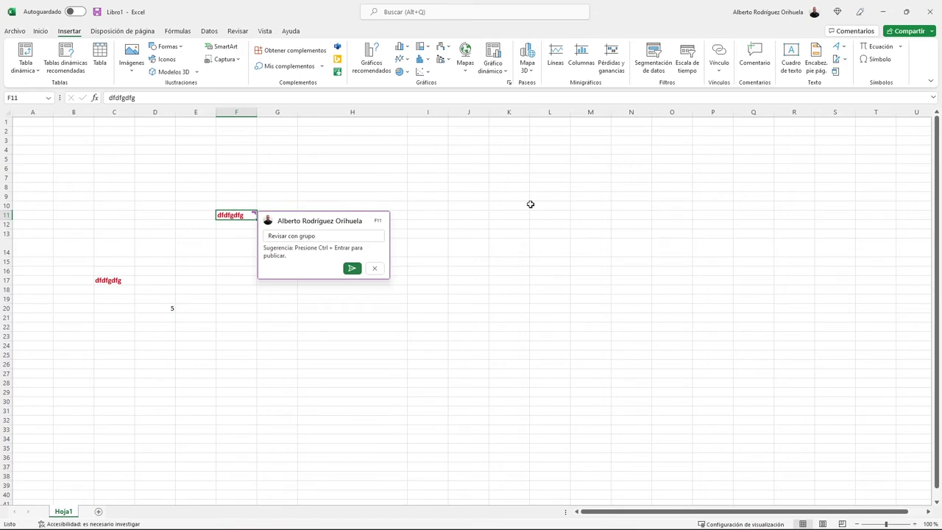
left_click(351, 267)
left_click(313, 319)
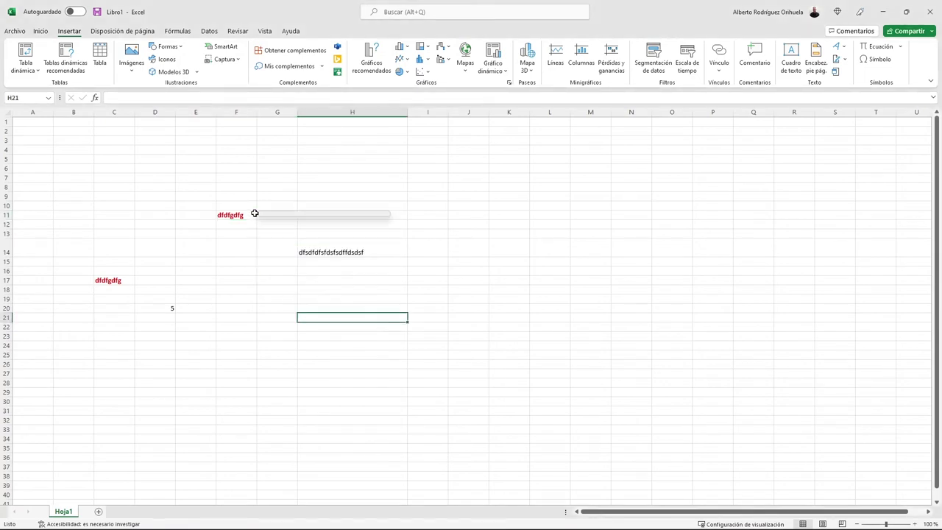
left_click(248, 247)
key("Down")
key("Down")
key("Down")
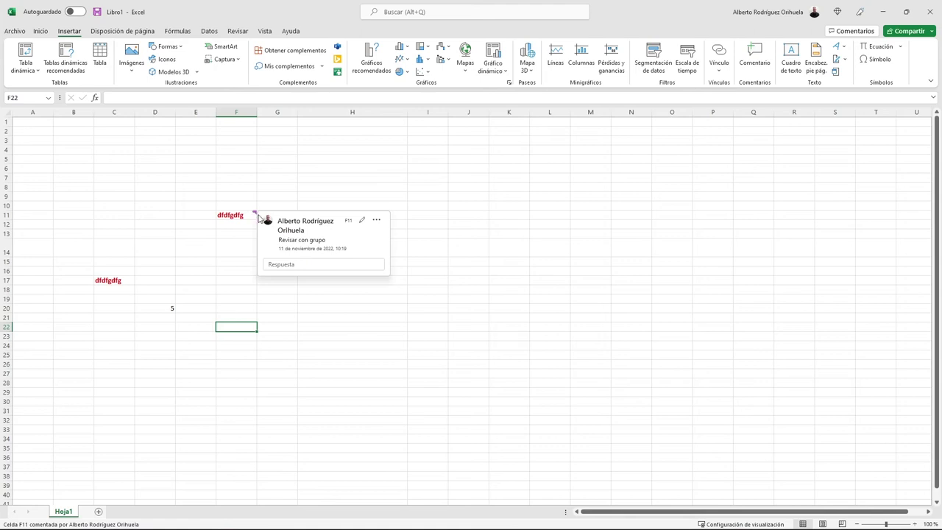
left_click(537, 262)
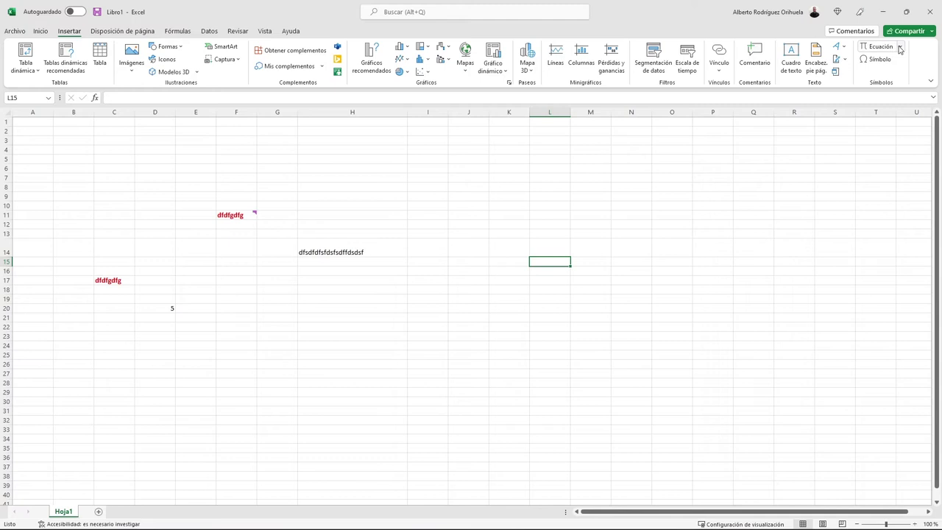
left_click(899, 47)
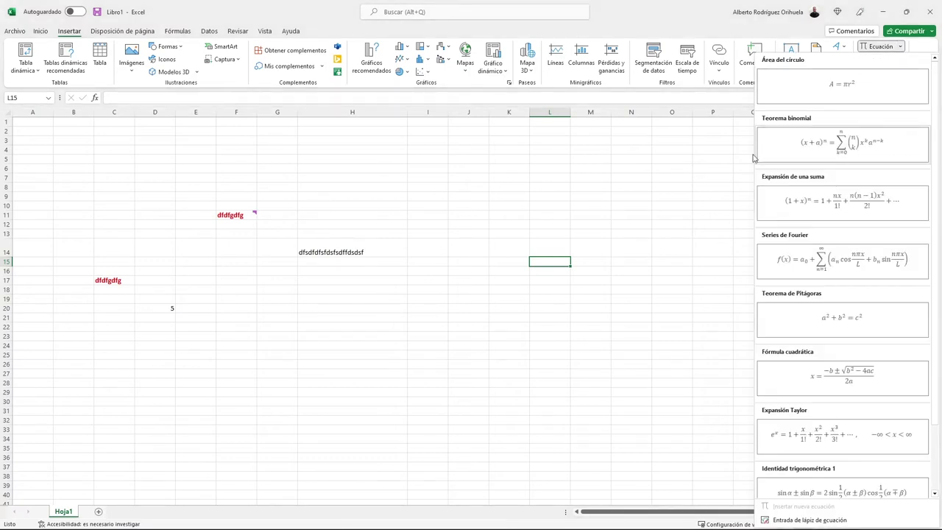
left_click(353, 234)
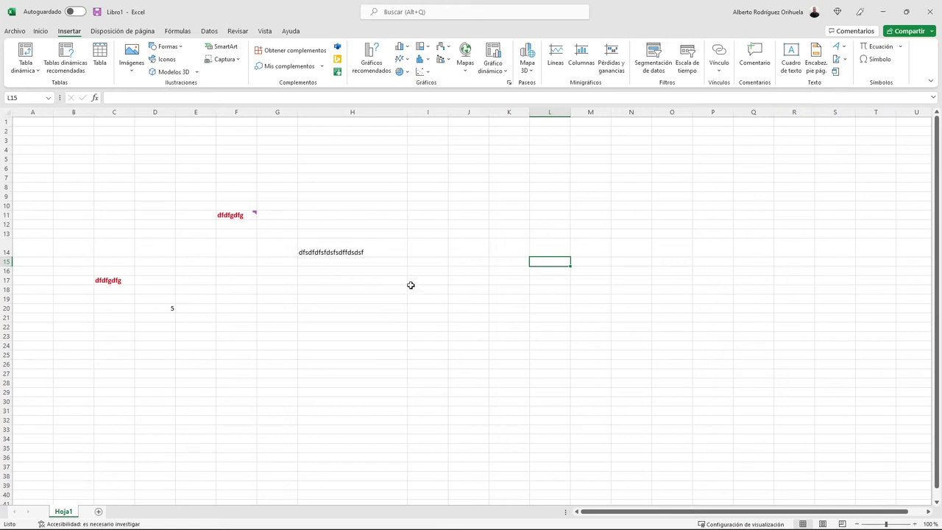
Step: Scroll through the Temas gallery on Disposición de página without applying a theme, then show Fórmulas
left_click(123, 32)
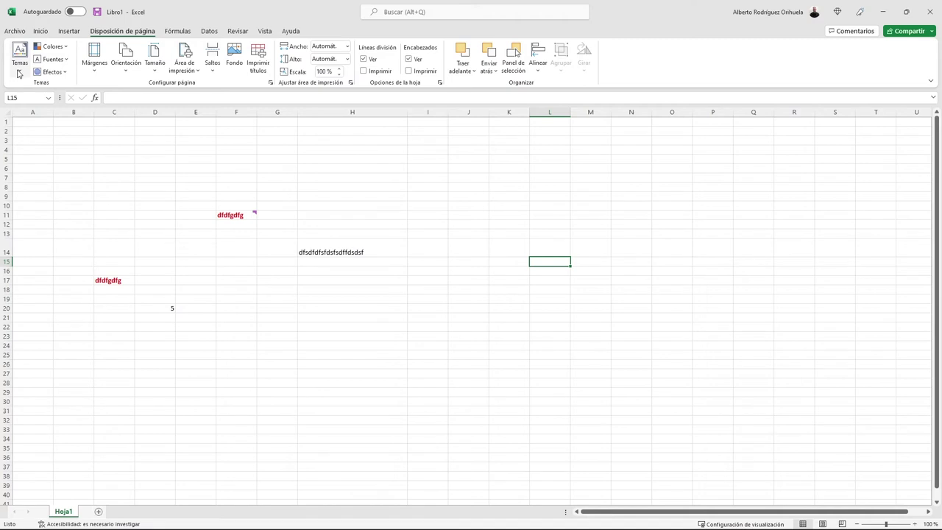
left_click(19, 64)
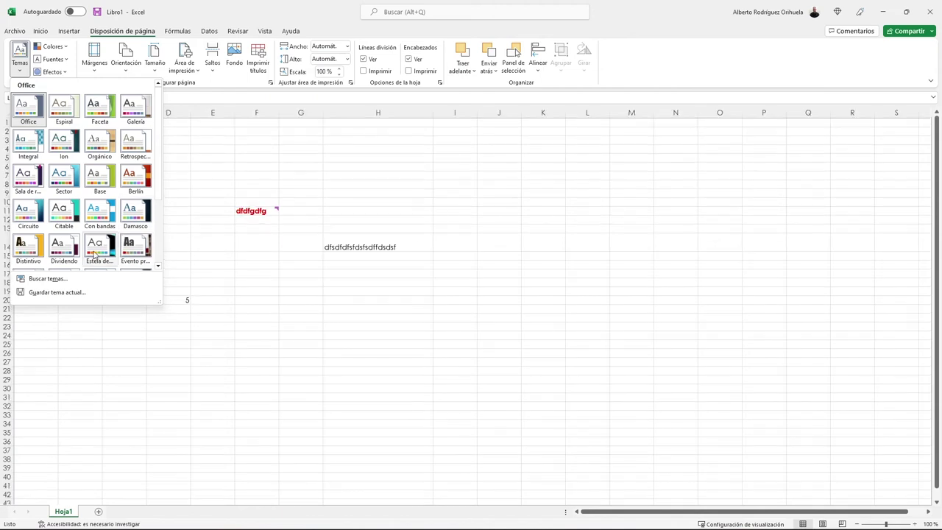
scroll(109, 203, "down", 3)
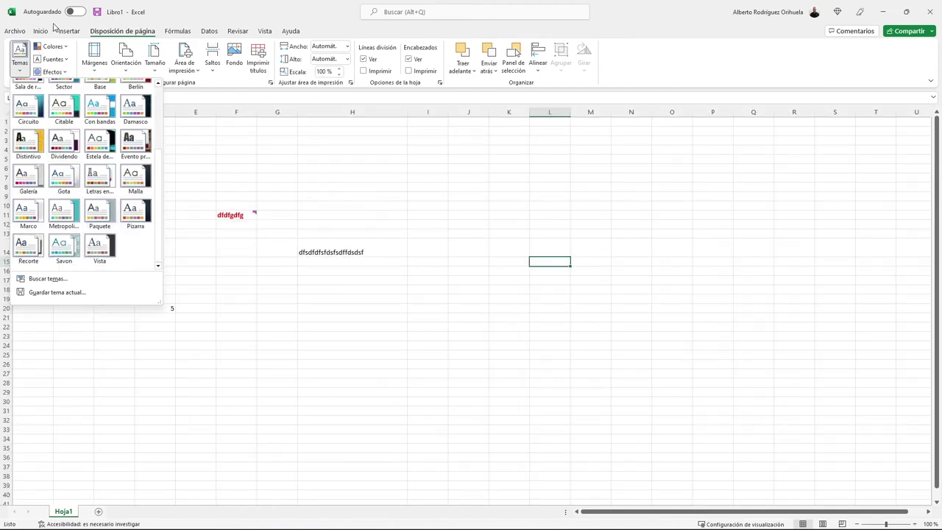
left_click(53, 26)
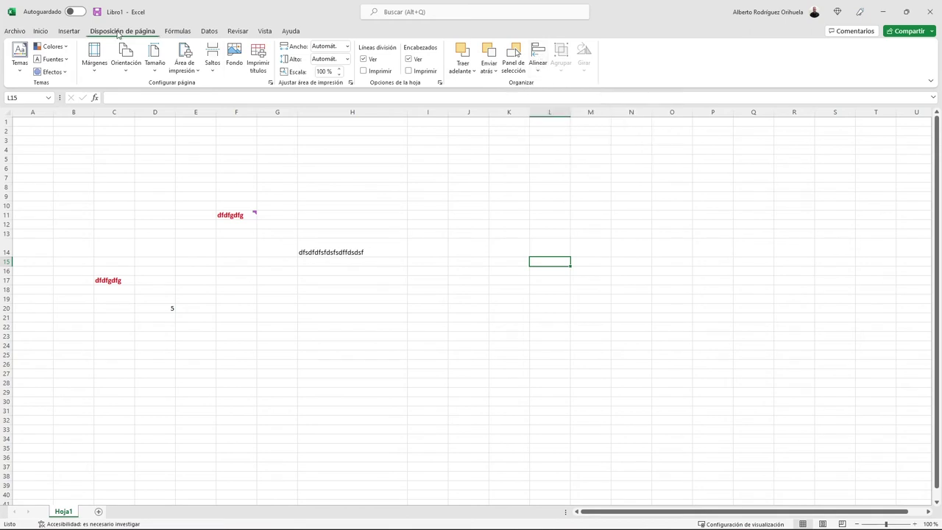
left_click(166, 34)
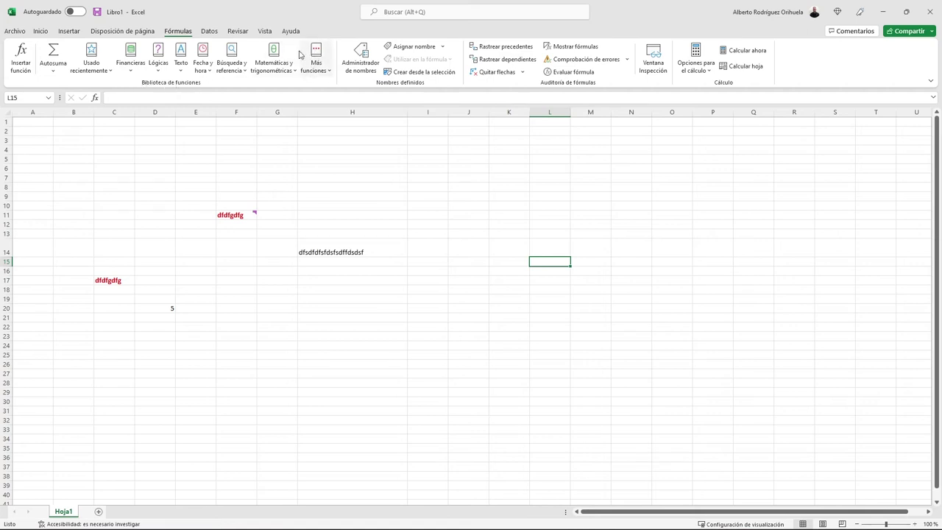
Step: Open the Lógicas, Financieras, Usado recientemente and Autosuma lists in turn, then close them
left_click(157, 62)
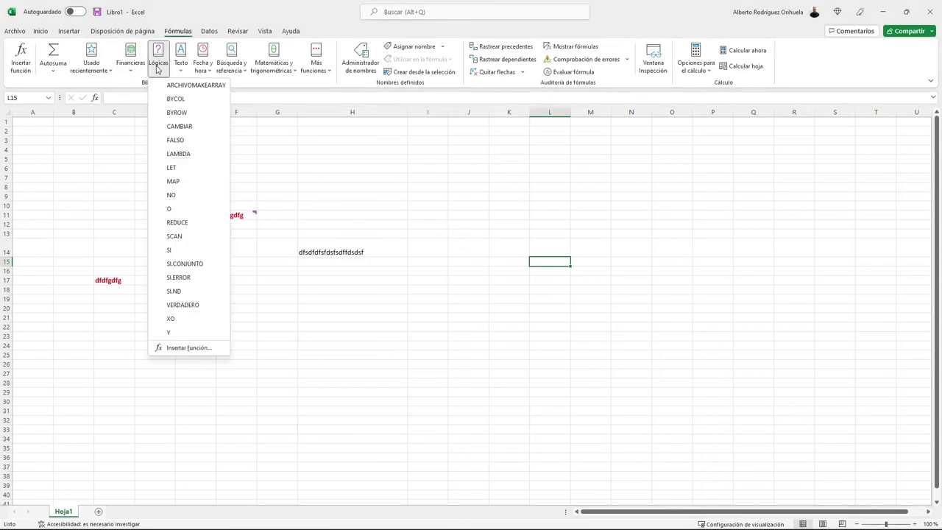
left_click(131, 65)
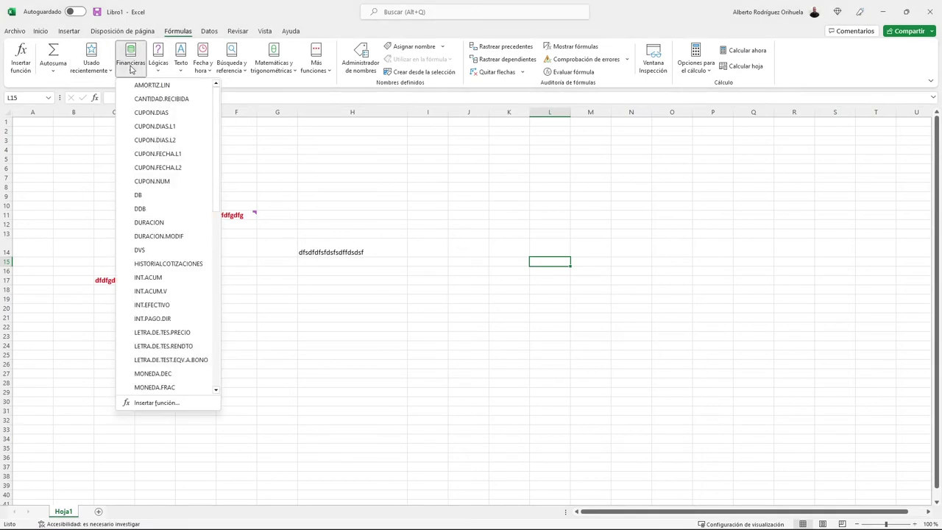
left_click(105, 70)
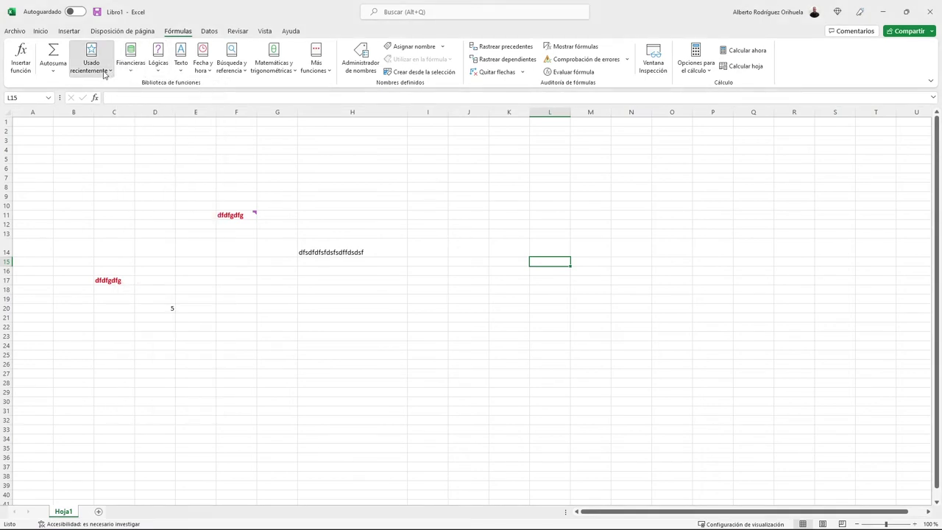
left_click(53, 71)
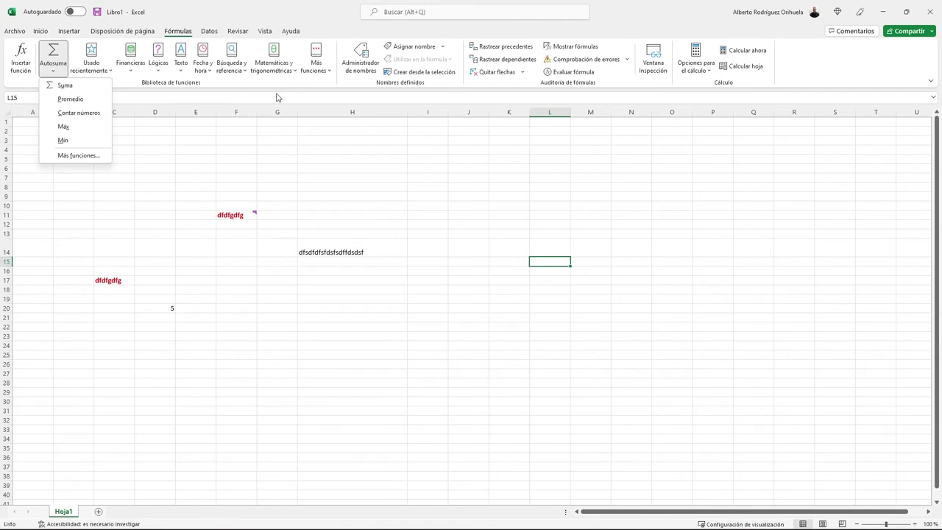
left_click(415, 86)
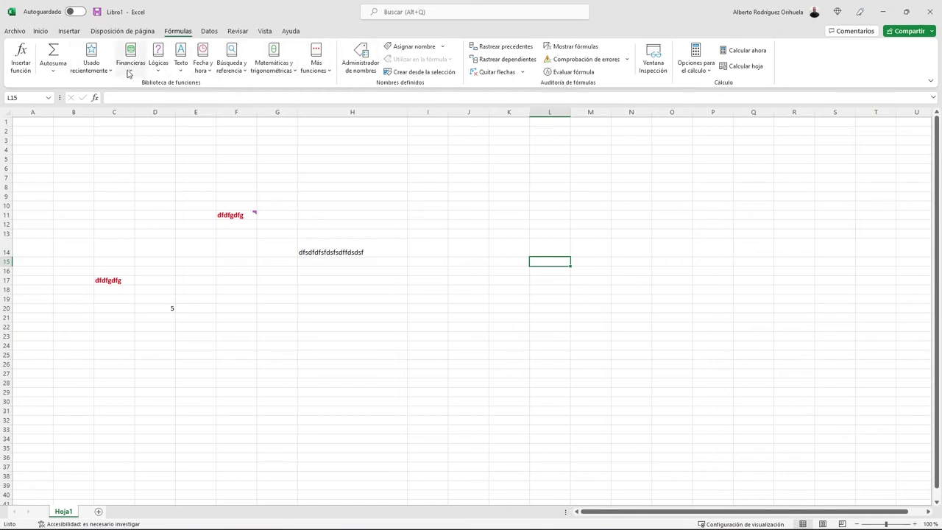
left_click(210, 31)
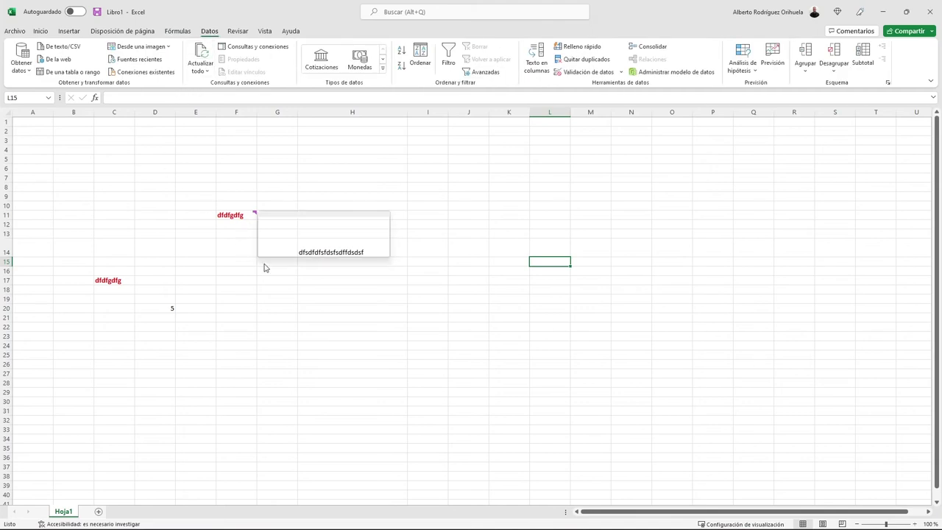
Step: Try sorting an empty selection, dismiss the sort error, and select H4:H8
left_click(262, 289)
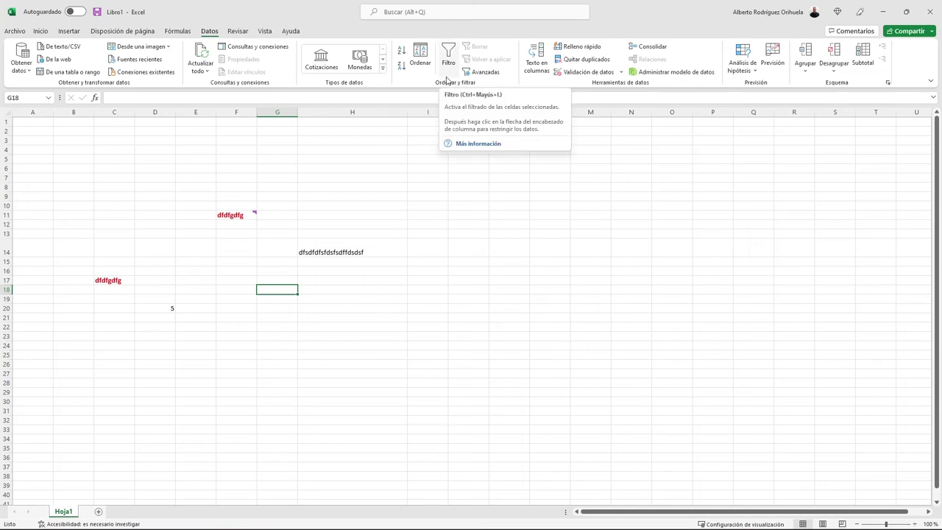
left_click(372, 270)
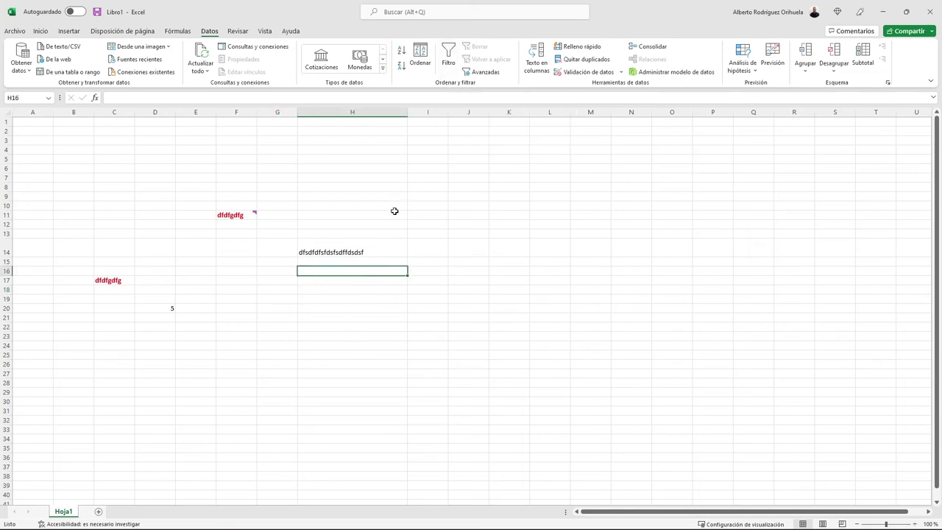
left_click(418, 64)
left_click(474, 297)
left_click_drag(346, 151, 338, 184)
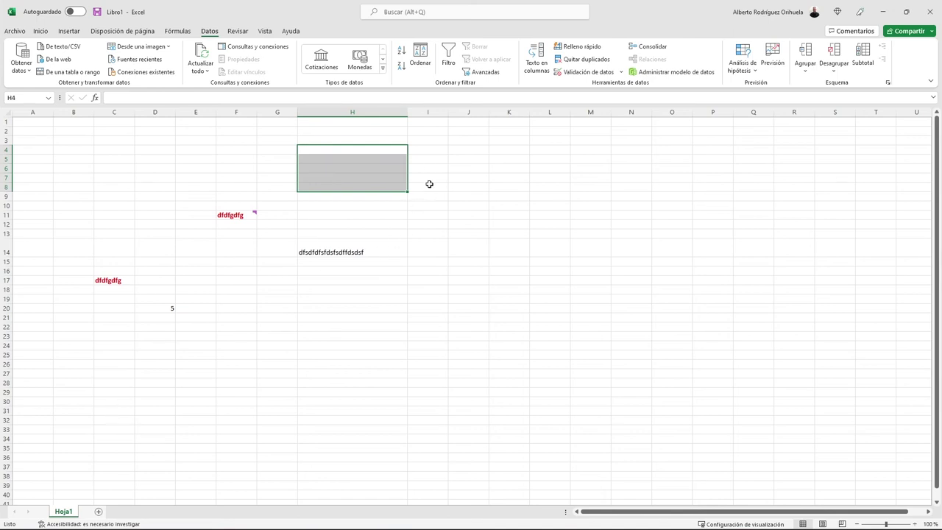
Step: Enter the numbers 1, 2 and 3 into cells I4, I5 and I6
left_click(424, 156)
left_click(427, 146)
type("1")
key("Return")
type("2")
key("Return")
type("3")
key("Return")
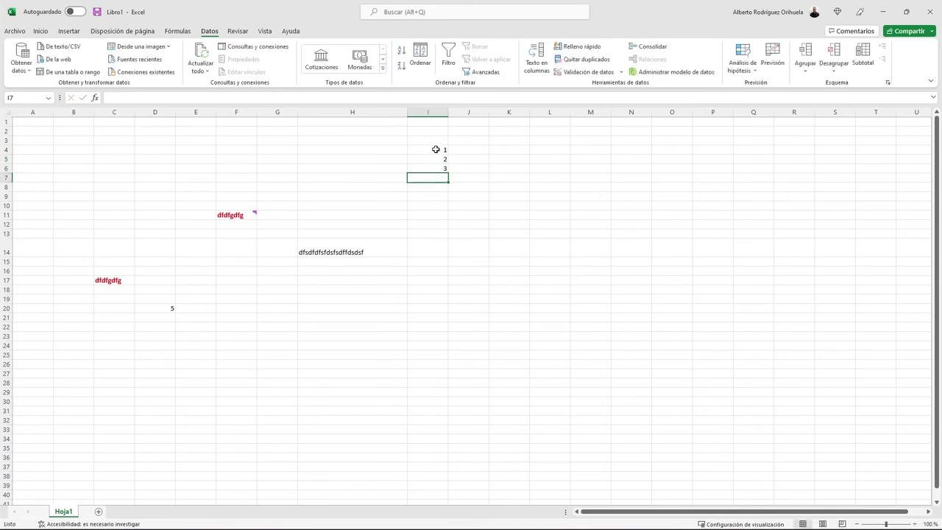
Step: Sort the selected column I numbers largest to smallest, limited to the current selection
left_click_drag(434, 150, 438, 321)
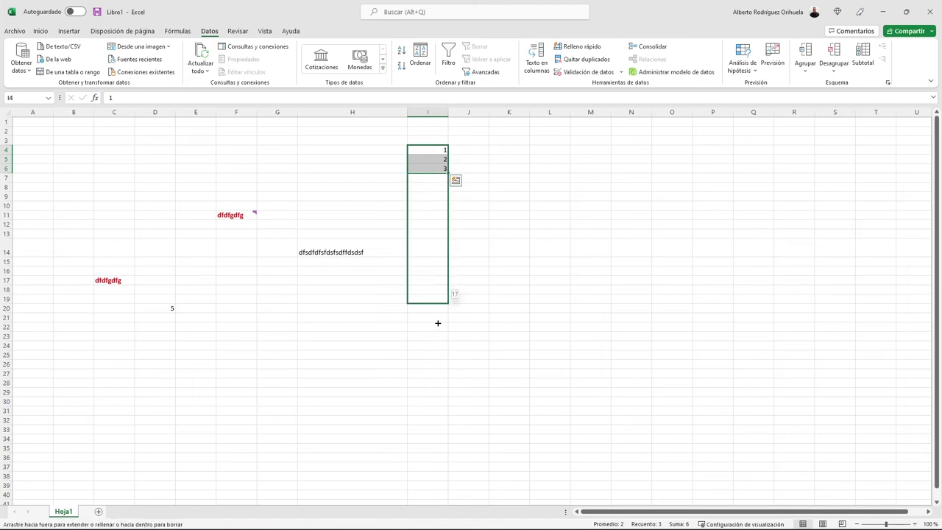
left_click(417, 56)
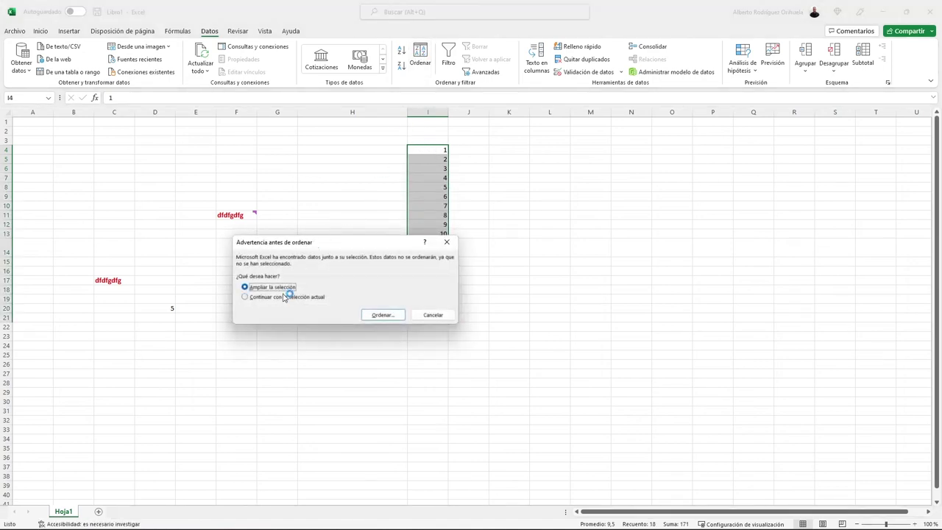
left_click(284, 297)
left_click(380, 314)
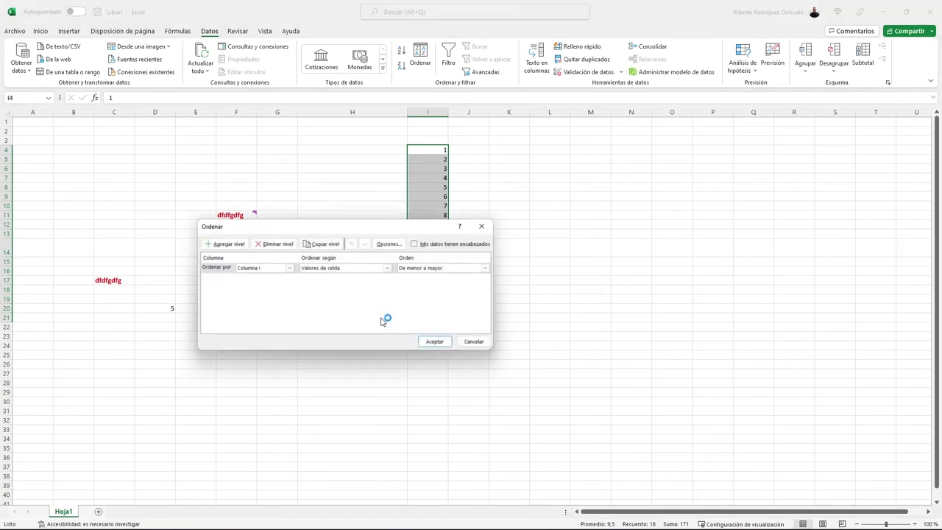
left_click_drag(371, 229, 676, 137)
left_click(724, 176)
left_click(726, 190)
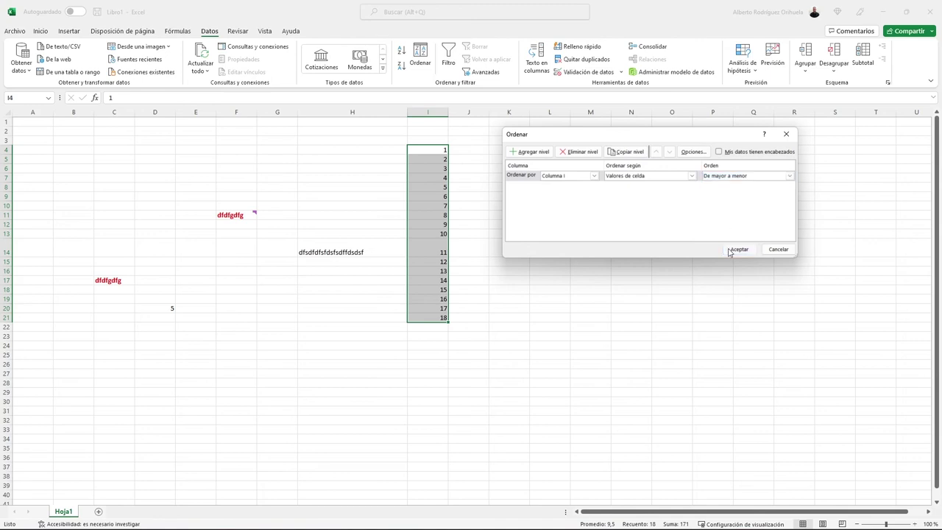
left_click(736, 250)
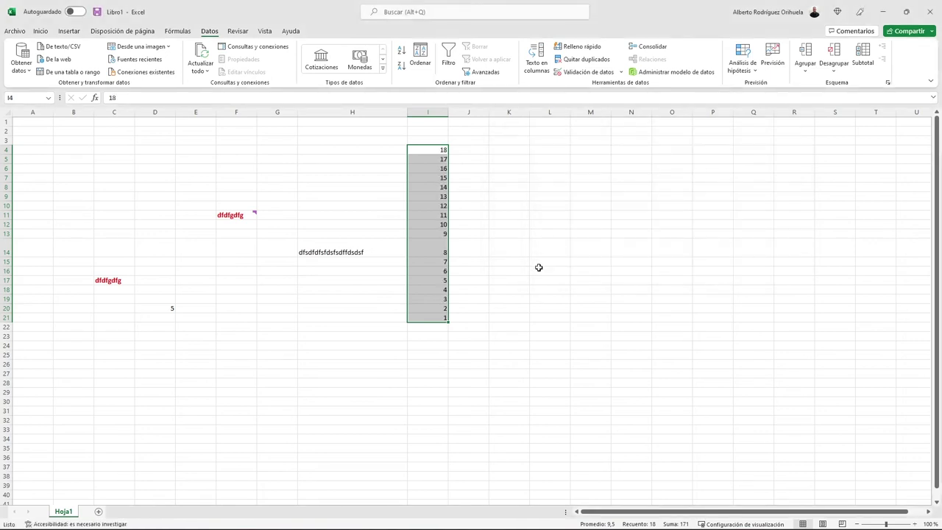
left_click(540, 269)
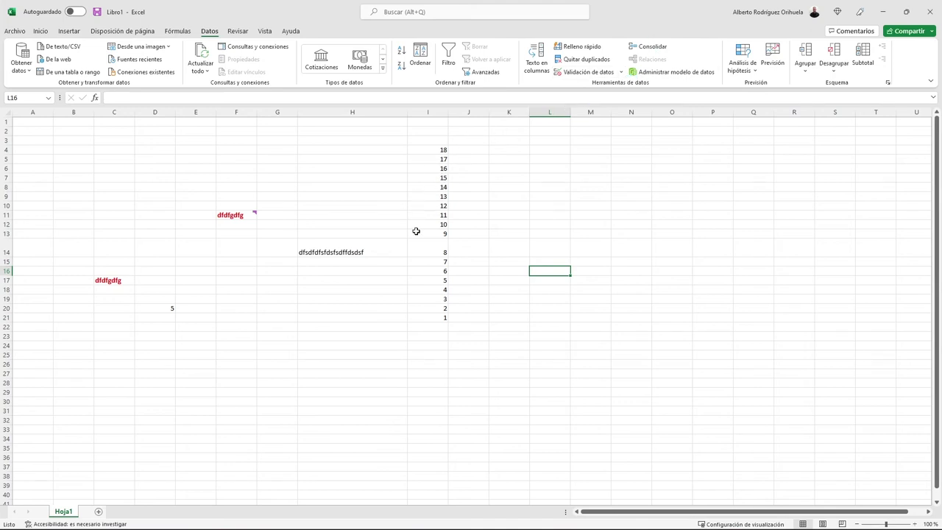
left_click(441, 323)
type("2")
key("Return")
type("3")
key("Return")
type("44")
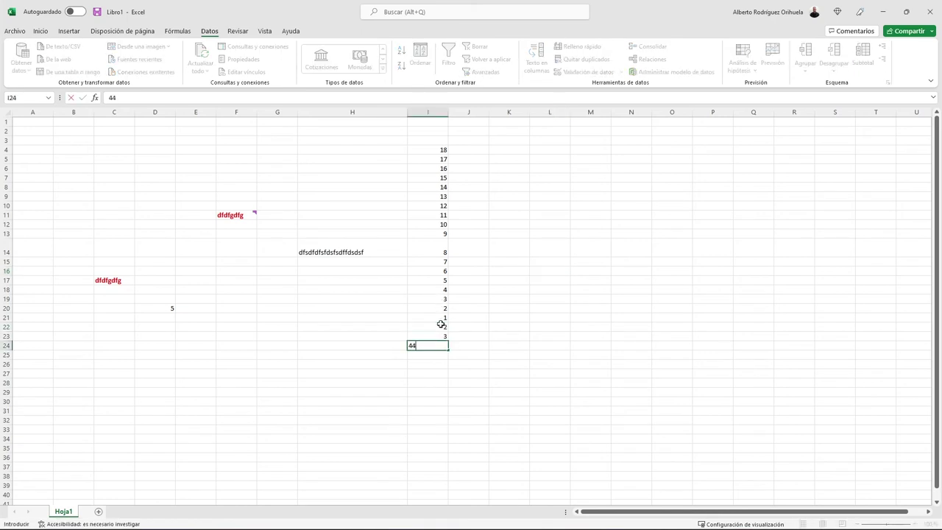
key("Return")
type("4")
key("Return")
type("4")
key("Return")
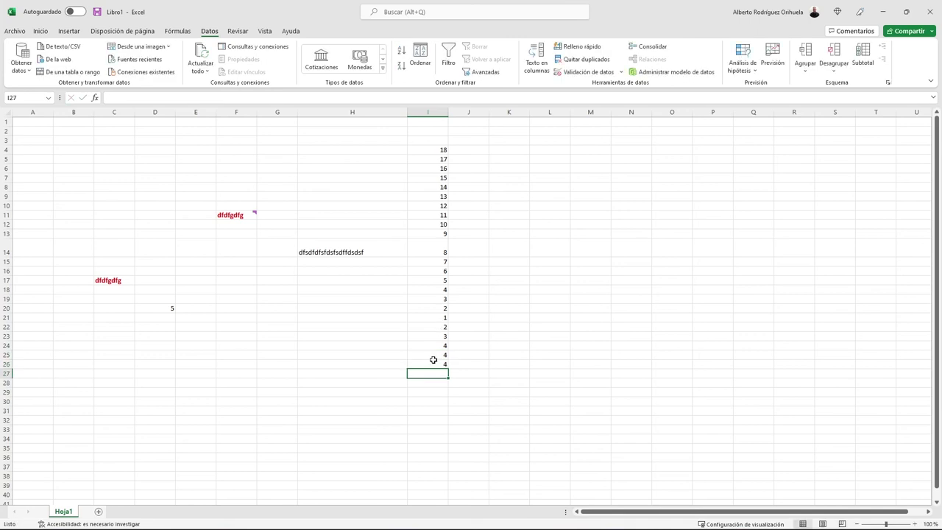
left_click_drag(433, 359, 442, 151)
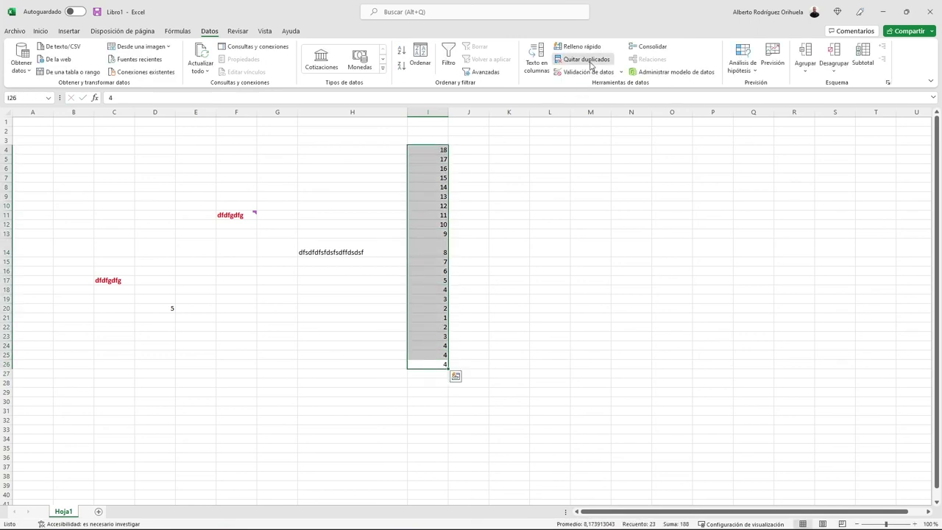
left_click(590, 60)
left_click(581, 205)
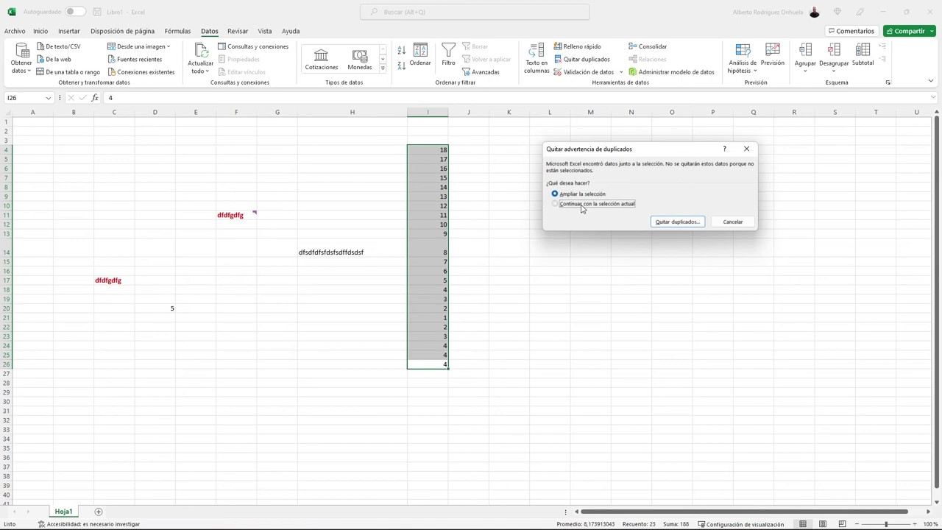
left_click(677, 221)
left_click(868, 302)
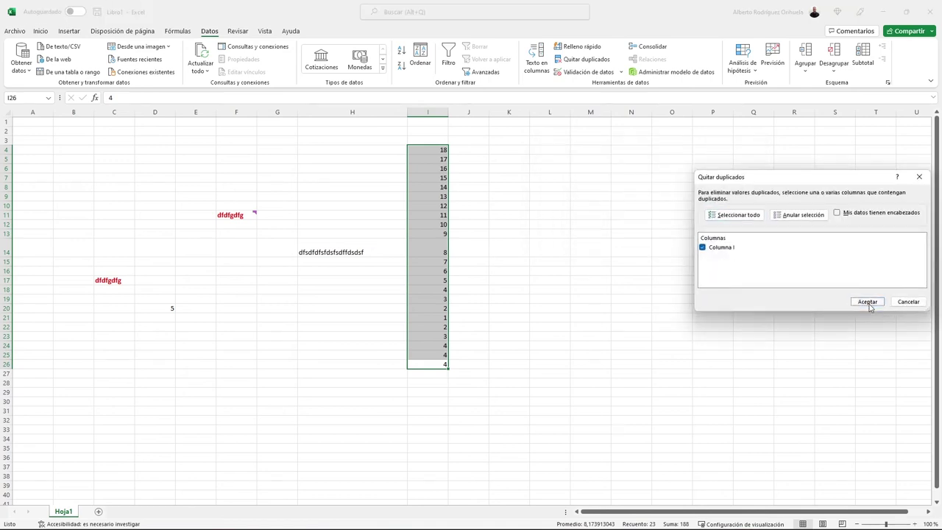
left_click(474, 298)
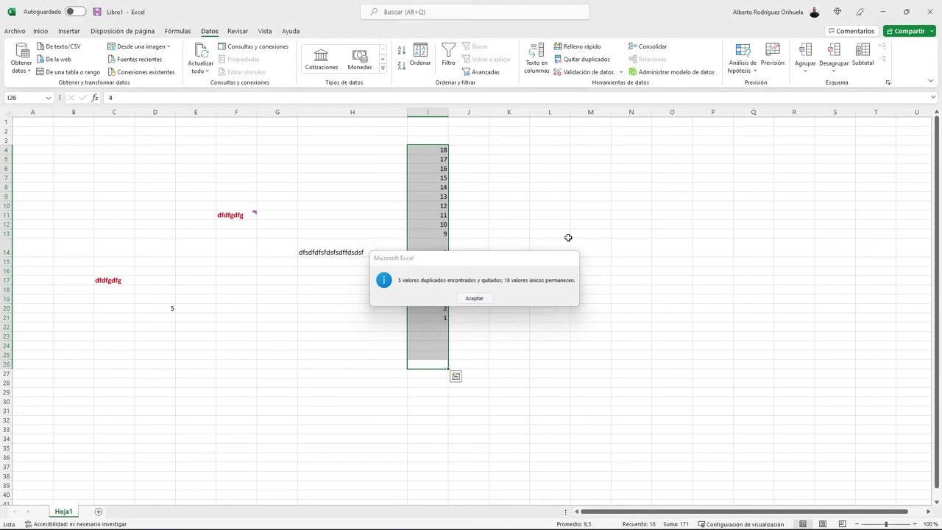
left_click(507, 225)
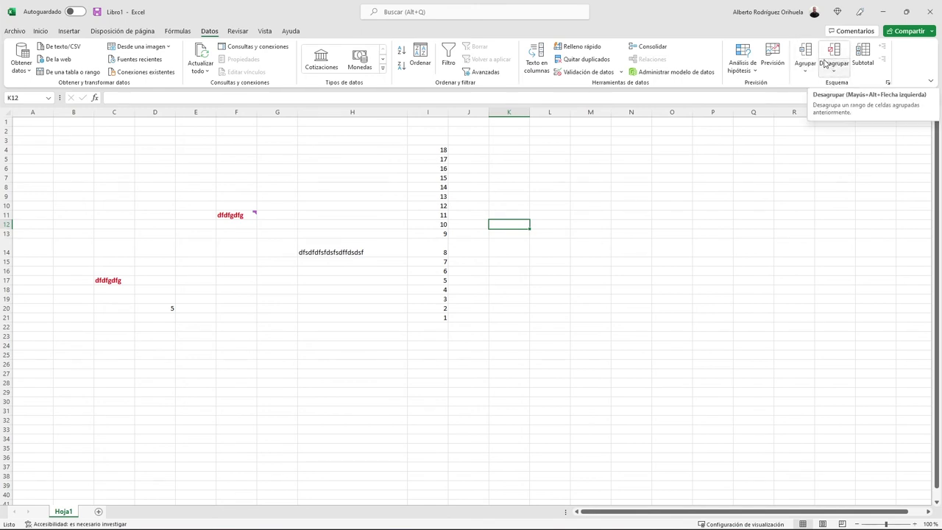
Step: Browse the Revisar tab's review and comment commands, then switch to the Vista tab
left_click(231, 33)
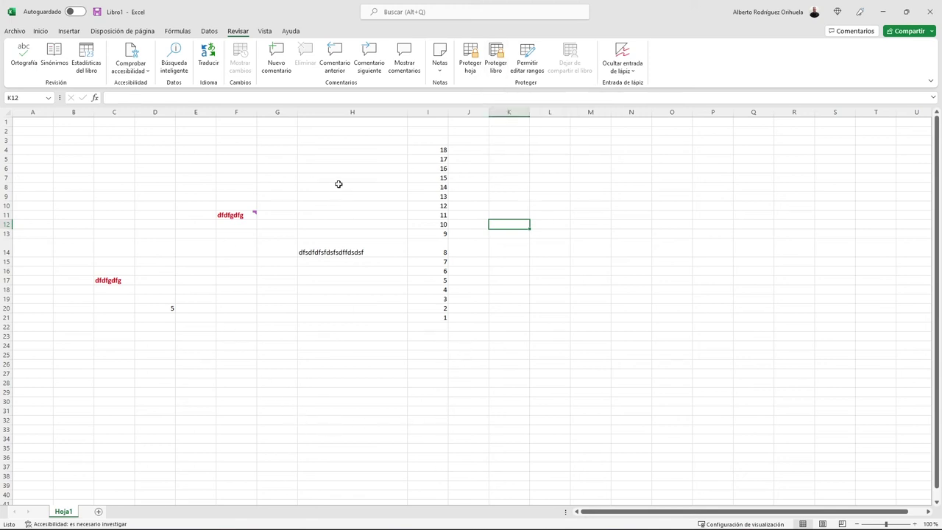
left_click(263, 32)
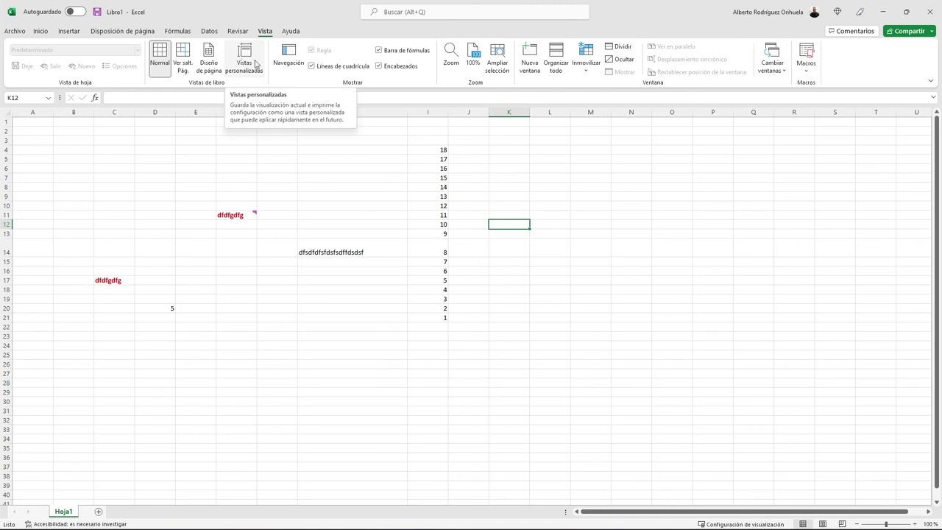
Step: Toggle the gridlines and the row and column headings off and back on, twice each
left_click(311, 67)
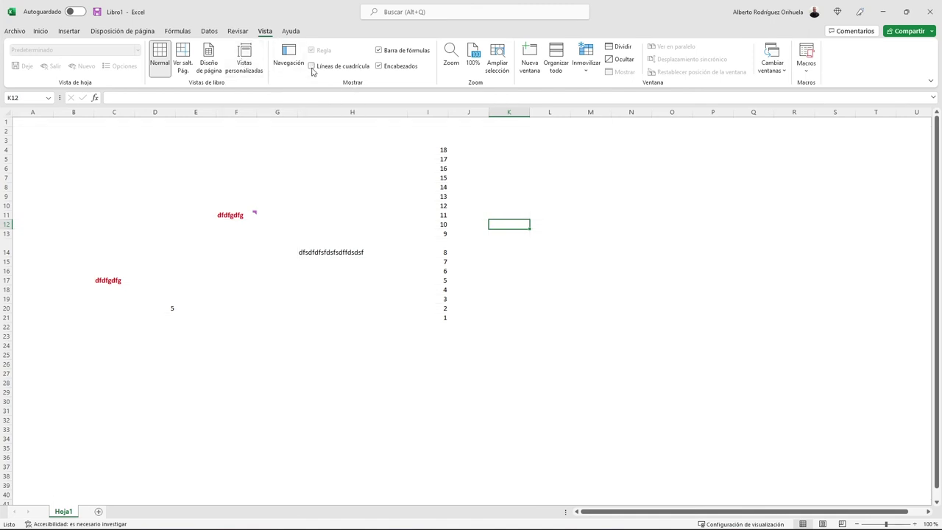
left_click(311, 67)
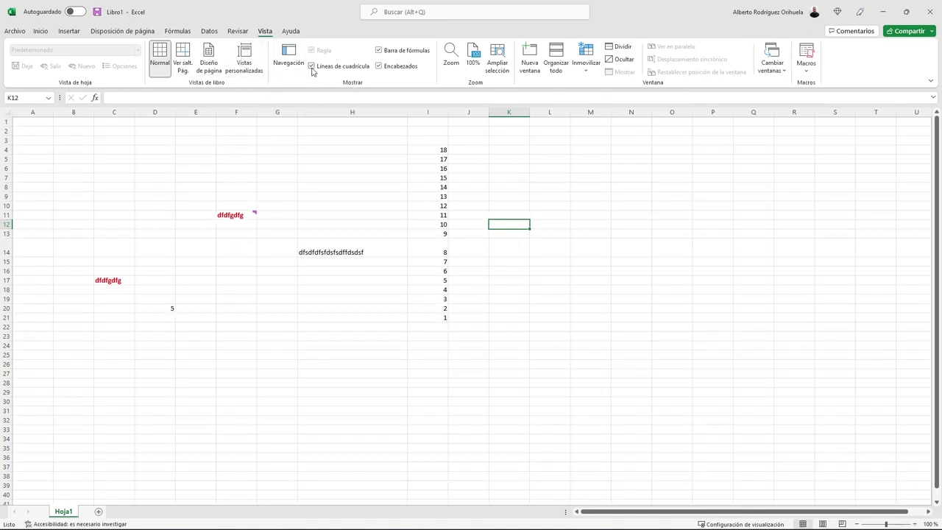
left_click(312, 67)
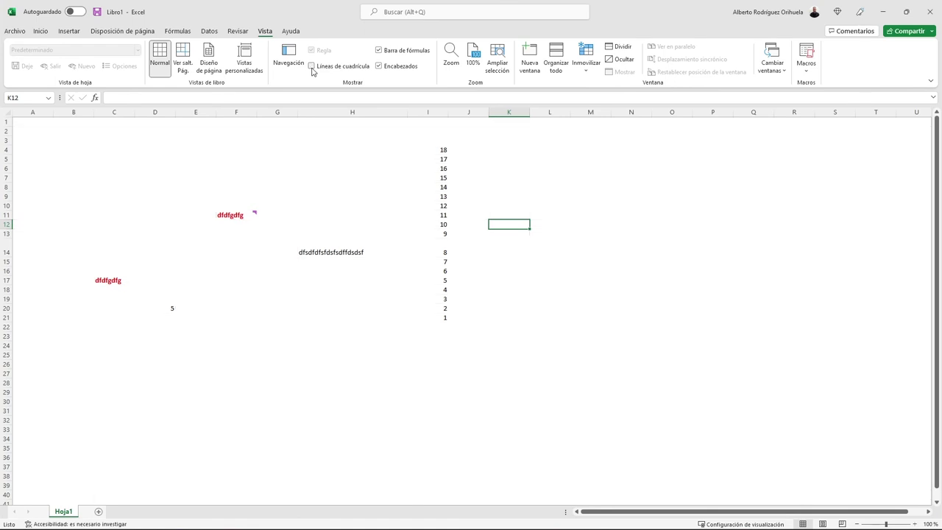
left_click(311, 67)
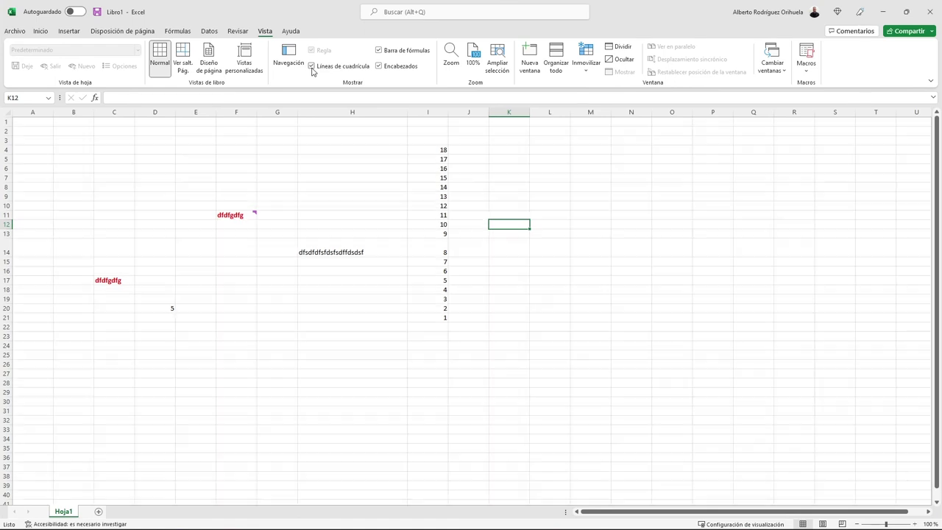
left_click(379, 66)
left_click(379, 66)
left_click(378, 66)
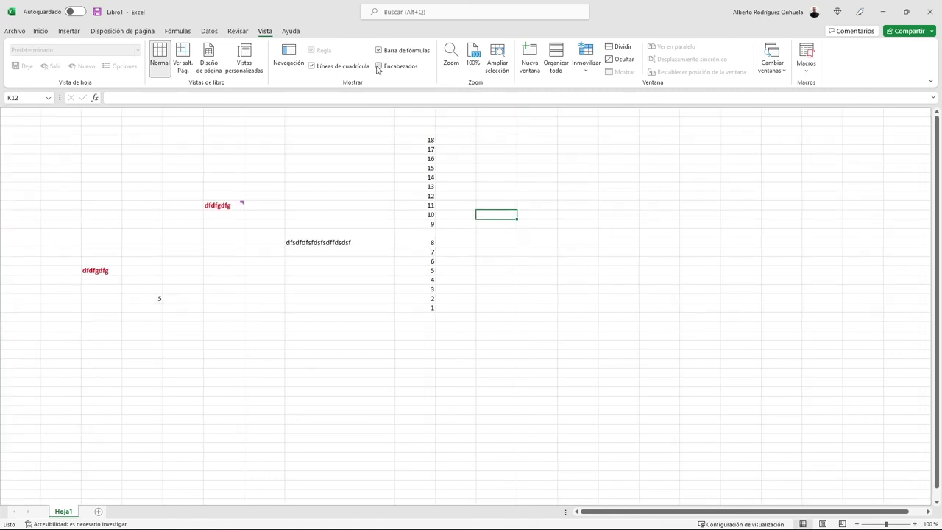
left_click(378, 66)
Step: Hide and restore the formula bar, then zoom the sheet to 106% and select A1
left_click(378, 50)
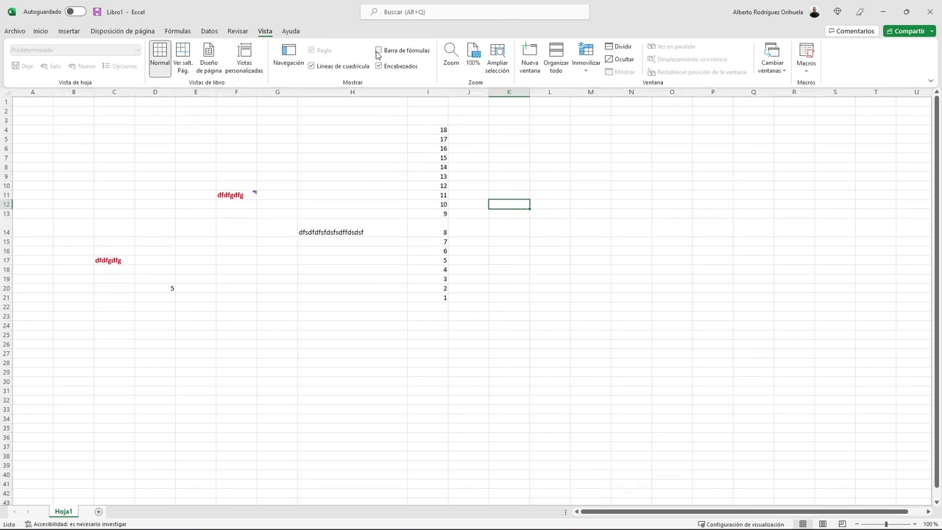
left_click(379, 51)
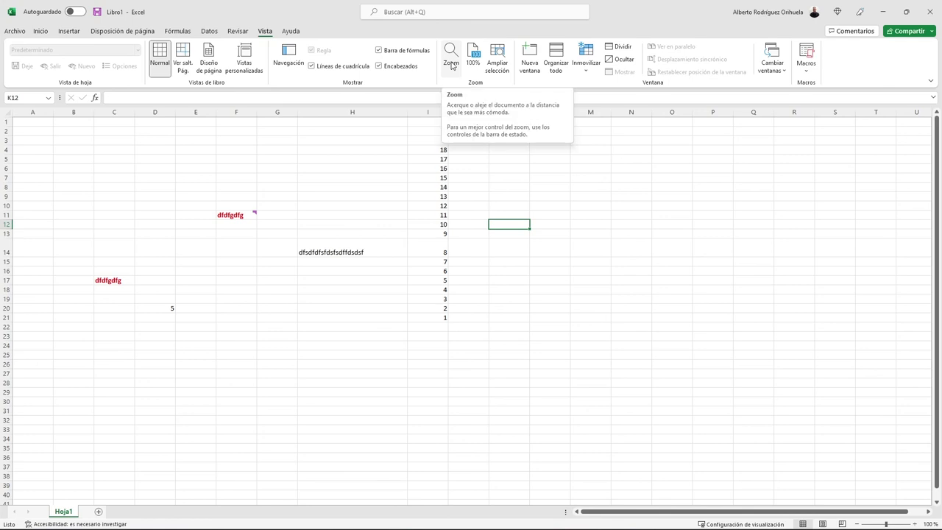
left_click_drag(886, 524, 887, 523)
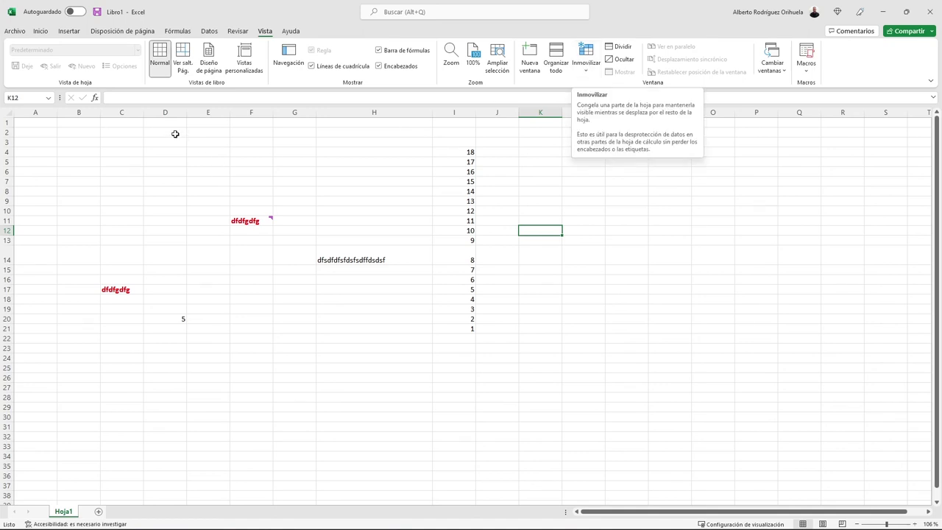
left_click(40, 127)
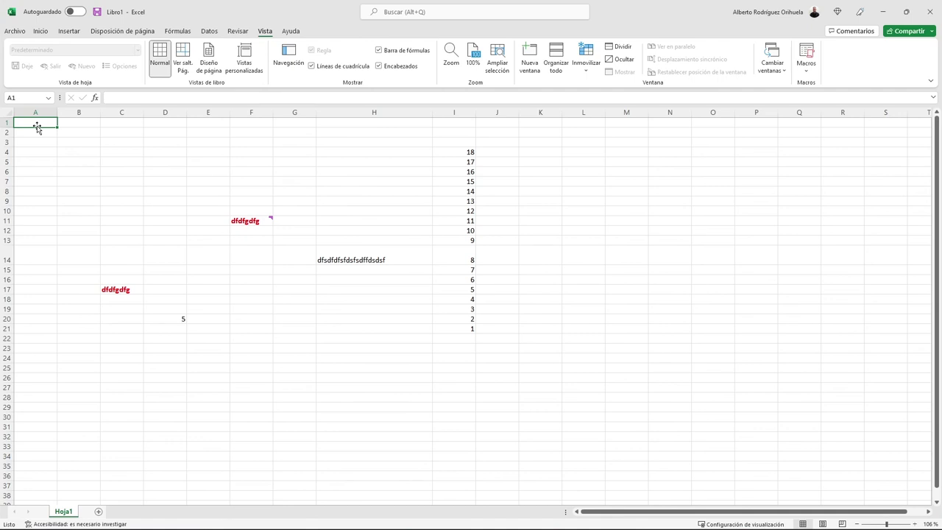
Step: Enter the headers 'nombre' in A1 and 'apellidos' in B1
type("nombe")
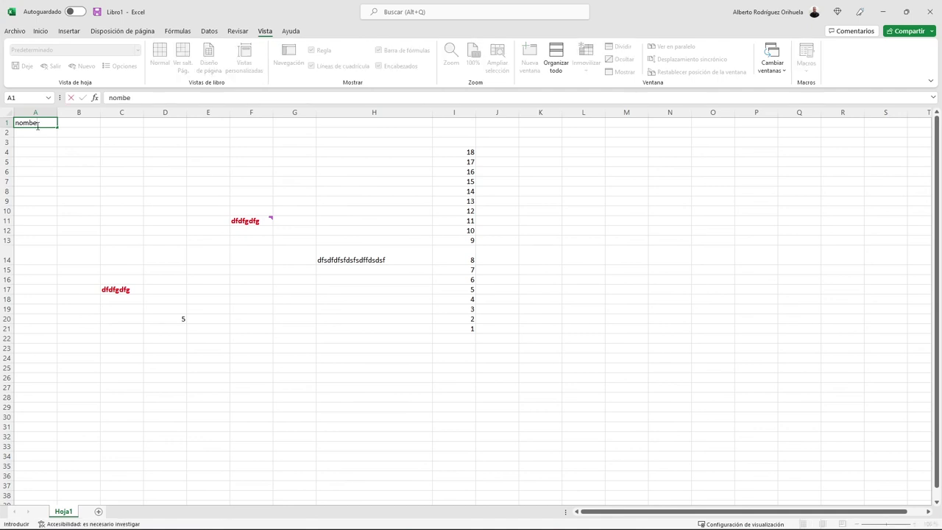
key("Tab")
type("apellidos")
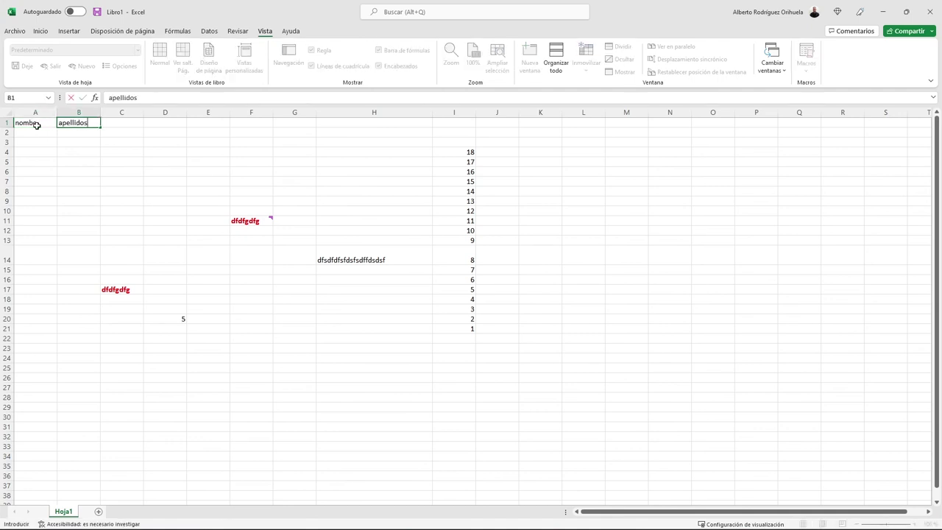
left_click(122, 175)
scroll(143, 193, "down", 5)
scroll(189, 244, "down", 8)
scroll(184, 227, "up", 7)
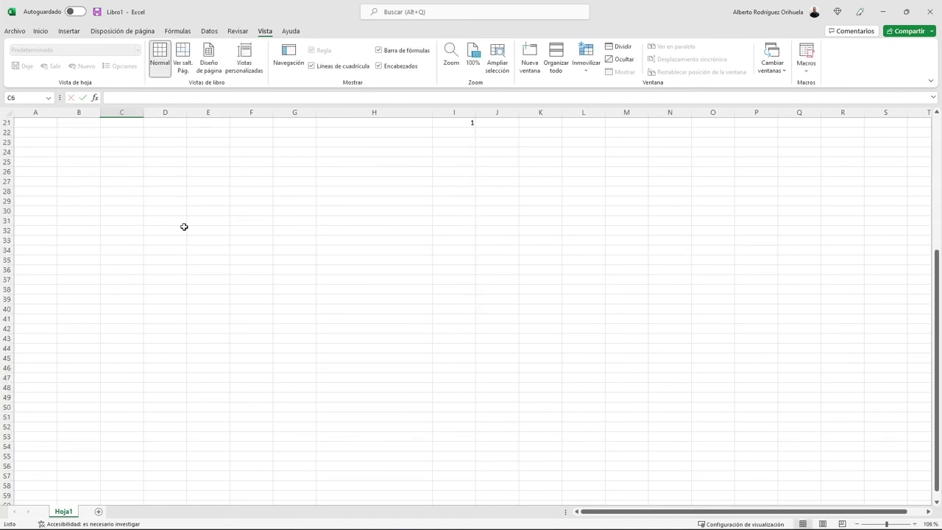
scroll(184, 226, "up", 7)
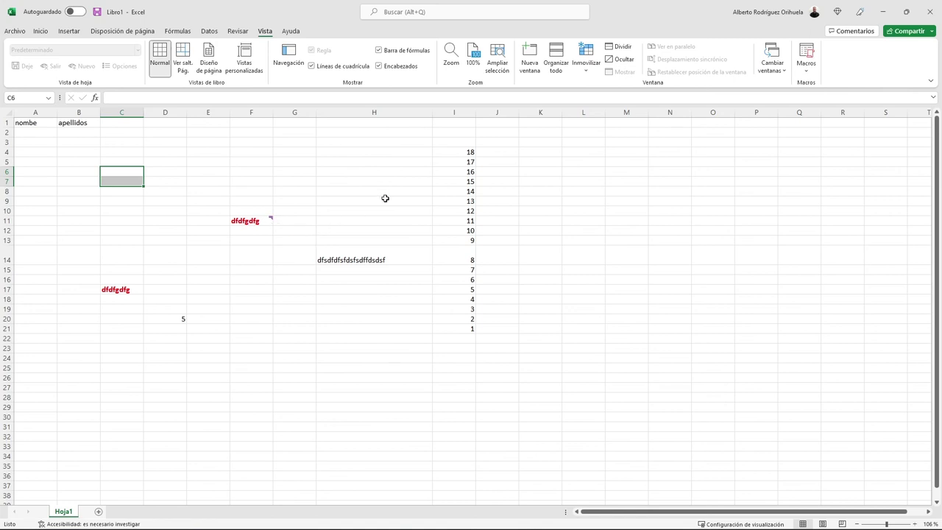
Step: Freeze the top row and scroll to confirm the headers stay visible
left_click(590, 71)
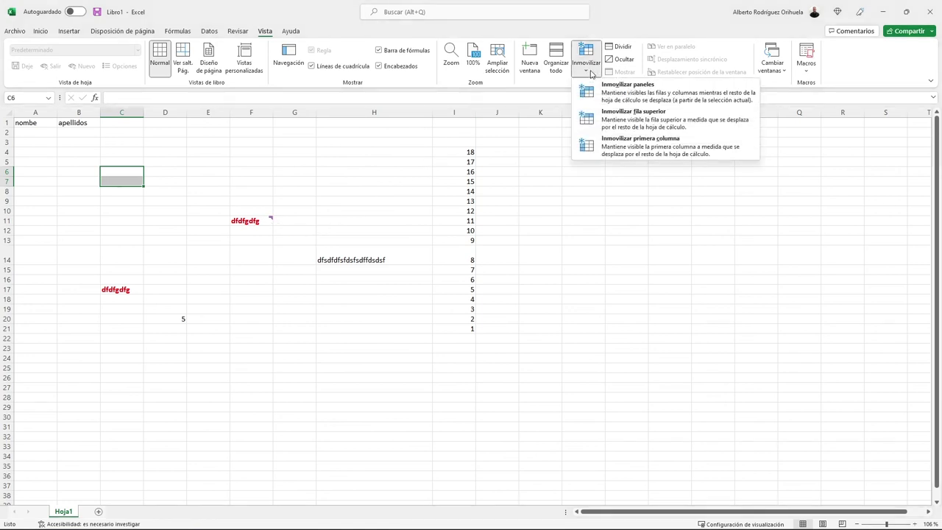
left_click(627, 120)
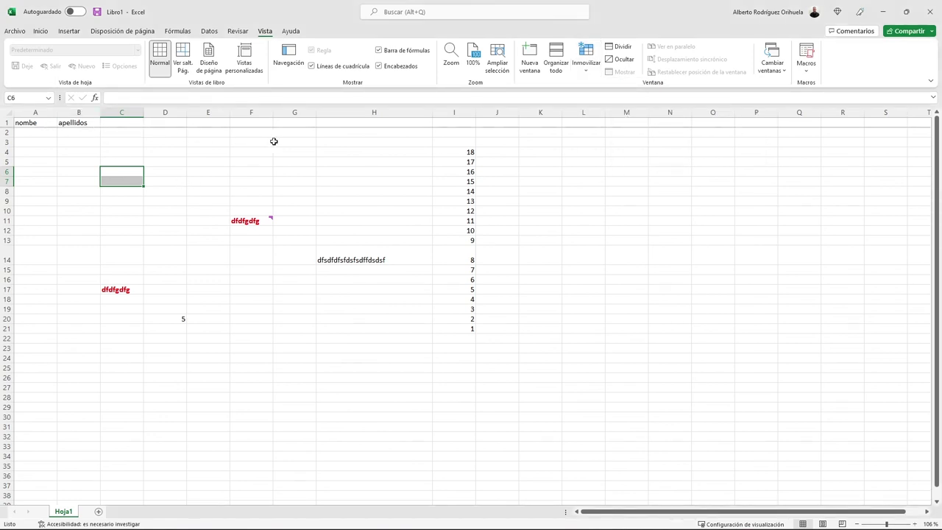
scroll(181, 197, "down", 4)
scroll(180, 199, "down", 5)
scroll(180, 199, "down", 4)
scroll(179, 199, "down", 1)
scroll(179, 199, "up", 5)
scroll(179, 200, "up", 9)
Step: Reapply Inmovilizar fila superior from the freeze options and select the header row
left_click(586, 66)
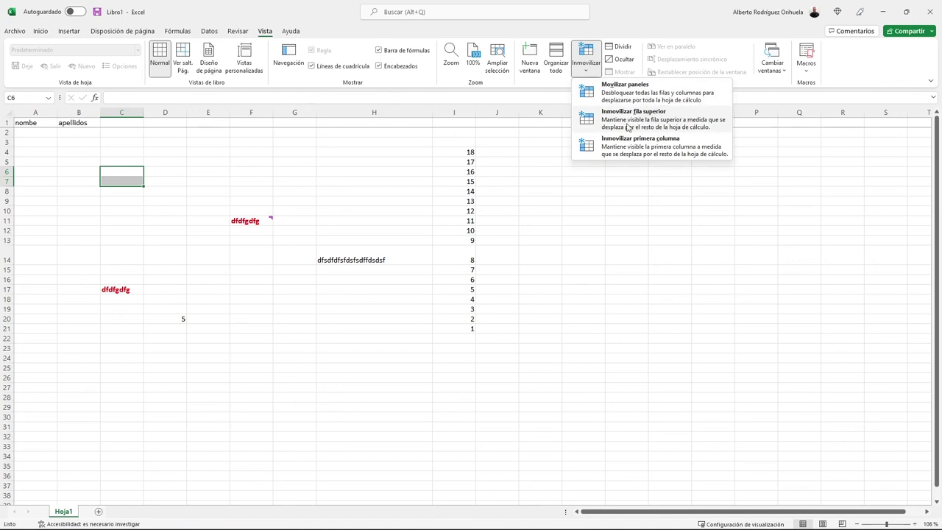
left_click(626, 122)
left_click(323, 181)
scroll(326, 192, "down", 5)
scroll(326, 192, "up", 5)
left_click(586, 64)
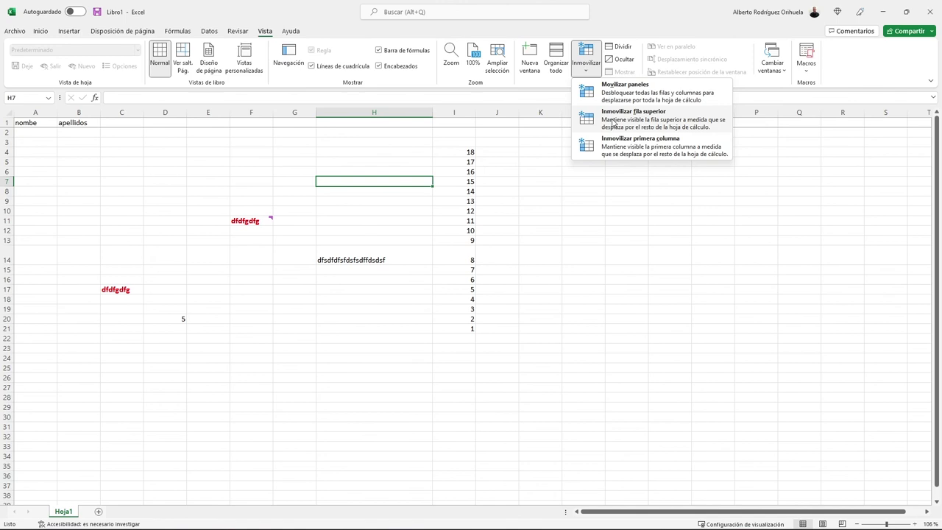
left_click(613, 122)
left_click(7, 122)
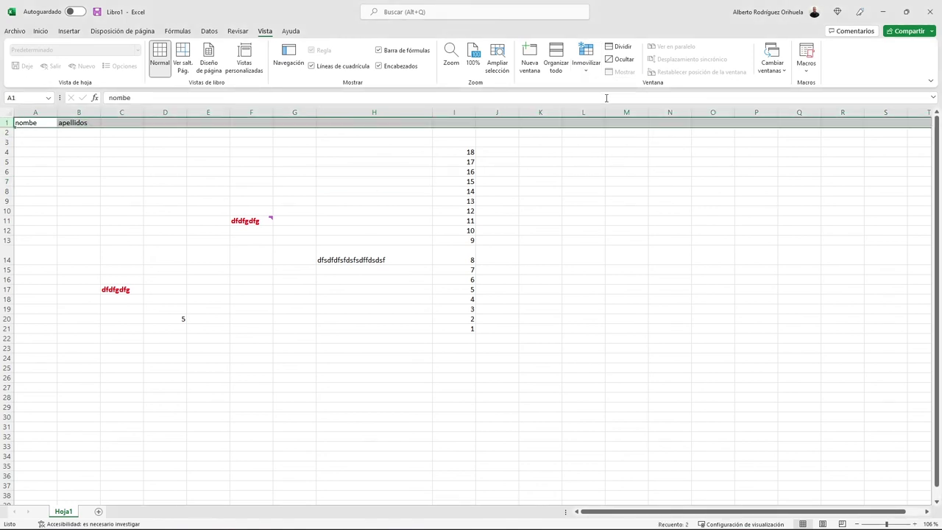
left_click(807, 72)
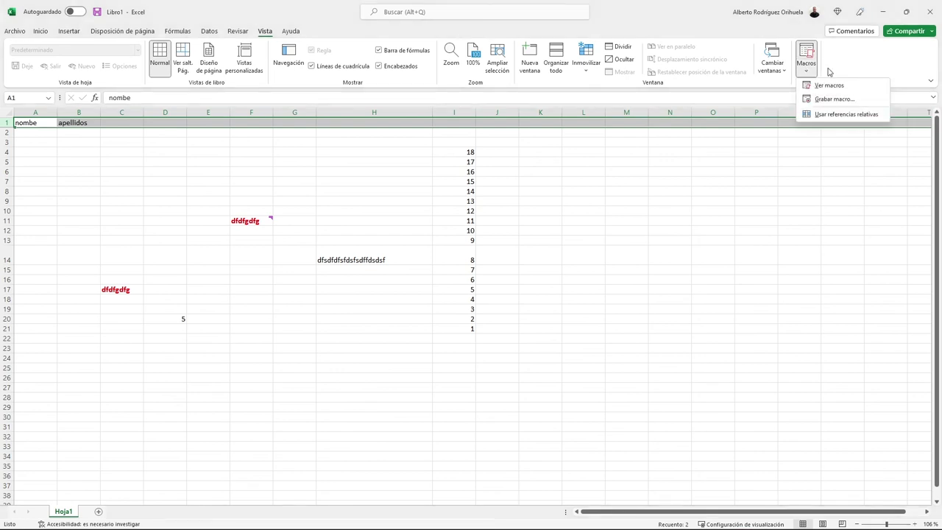
left_click(318, 295)
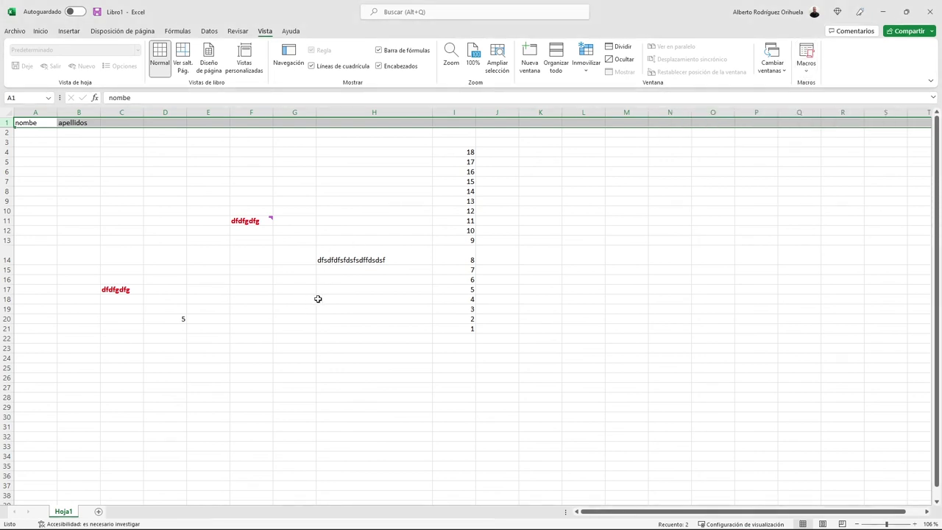
left_click(222, 278)
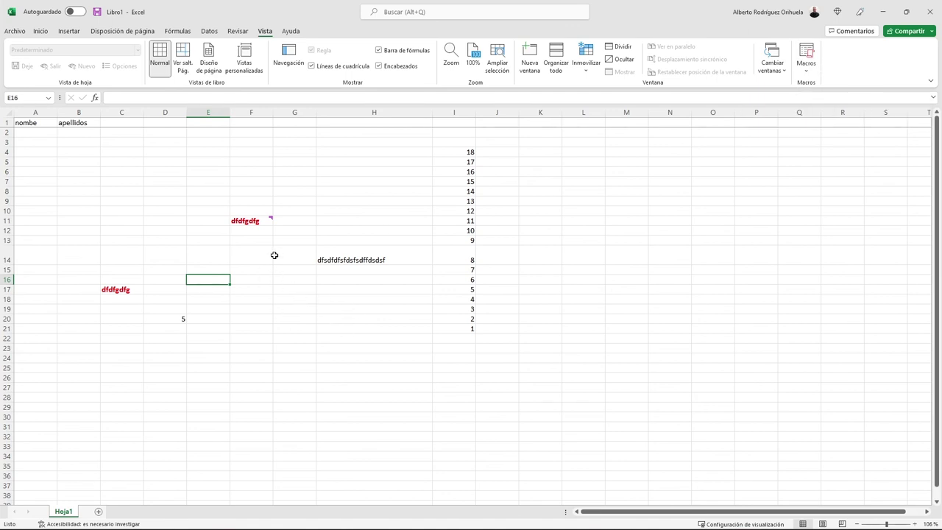
Step: Switch to the Ayuda tab to see the help, support, feedback and training commands
left_click(298, 35)
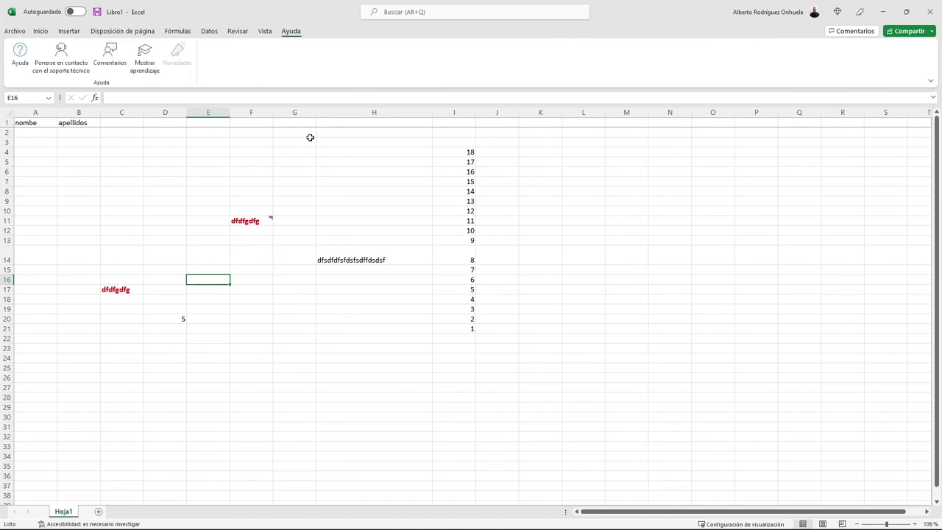